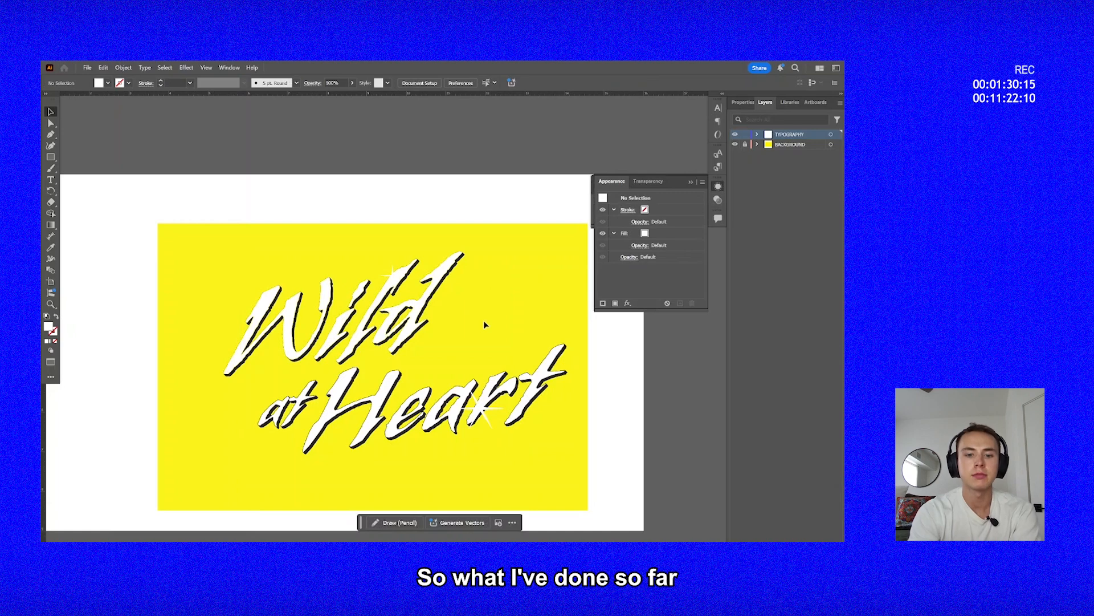
left_click_drag(484, 320, 456, 269)
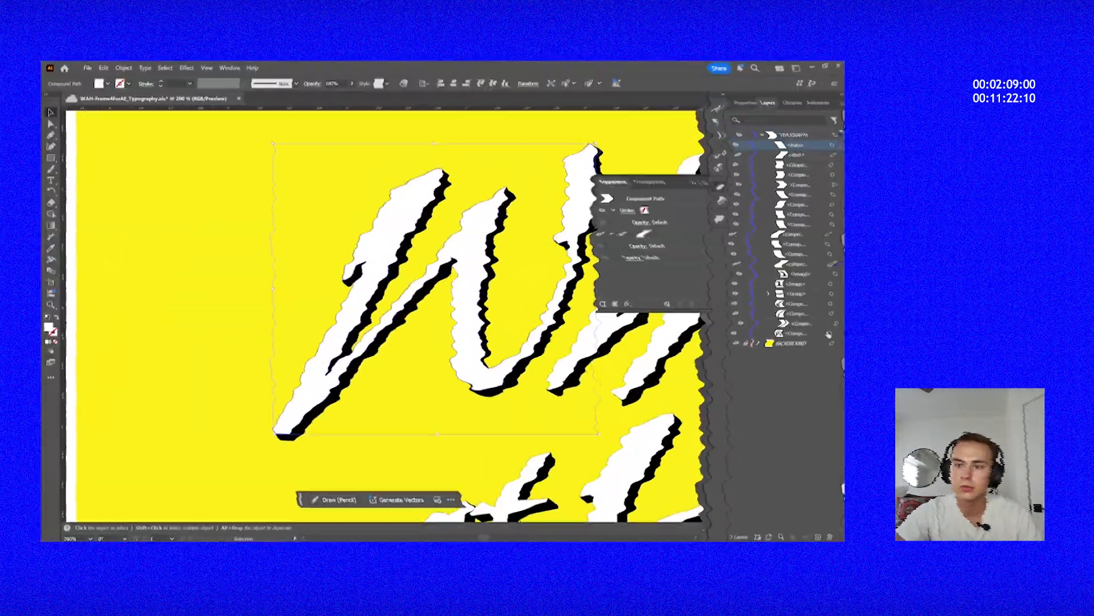
key("ctrl+minus")
key("ctrl+minus")
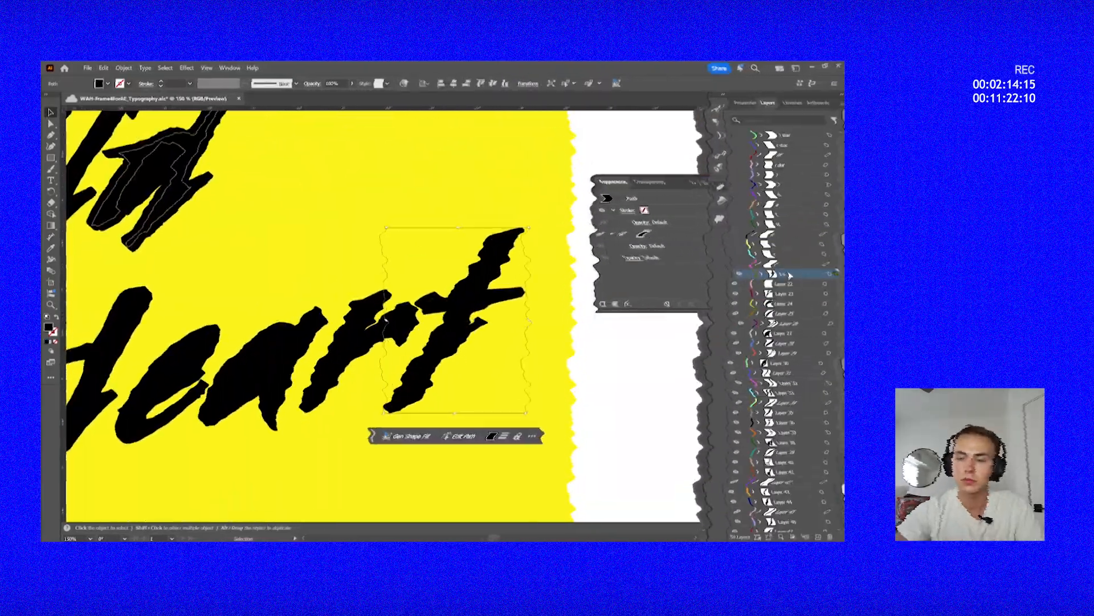
left_click(256, 371)
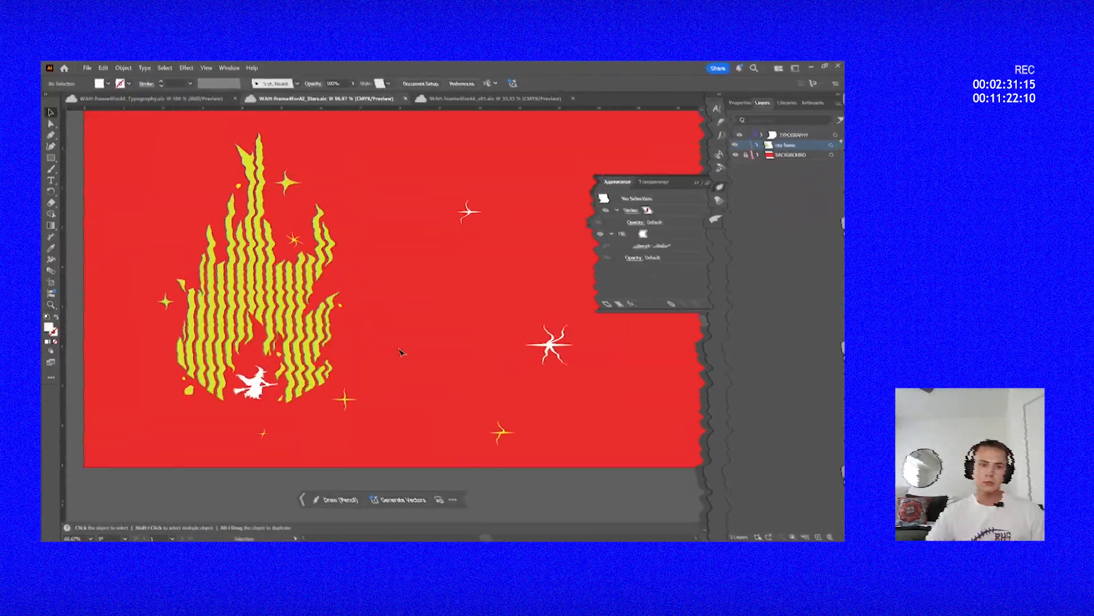
Examine the striped flame illustration up close and as a whole on its artboard.
key("z")
scroll(329, 290, "down", 8)
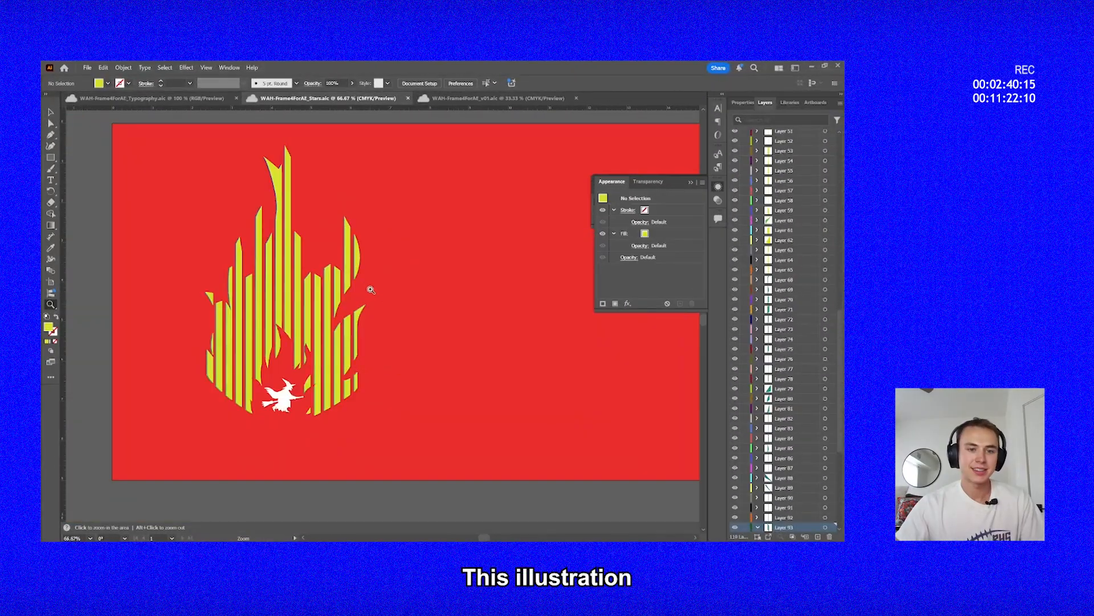
scroll(365, 344, "up", 3)
left_click_drag(346, 345, 418, 371)
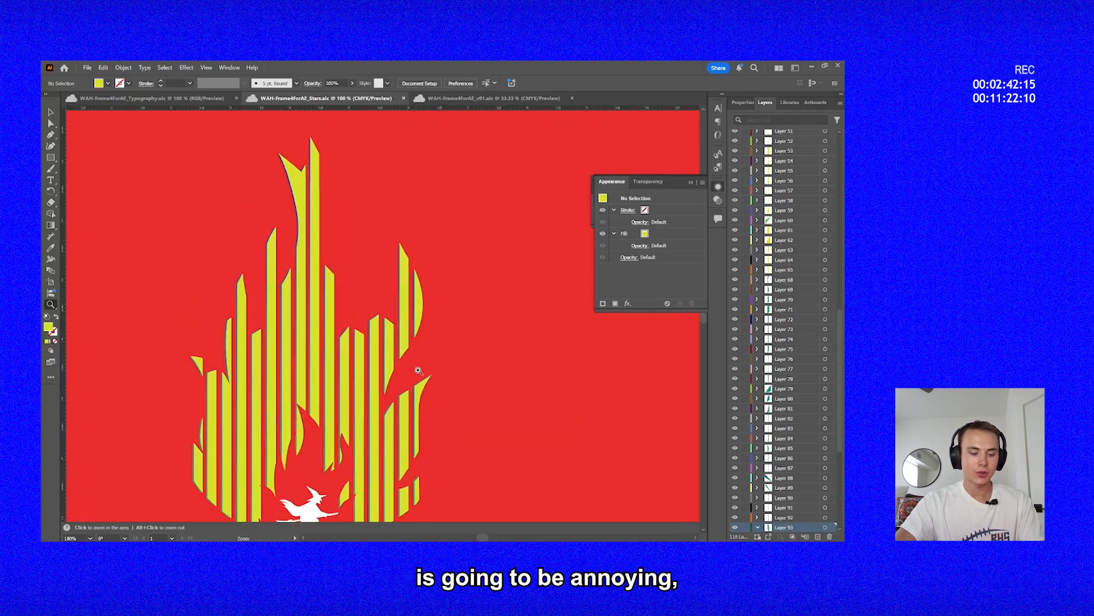
left_click(380, 325, "alt")
left_click_drag(380, 324, 406, 299)
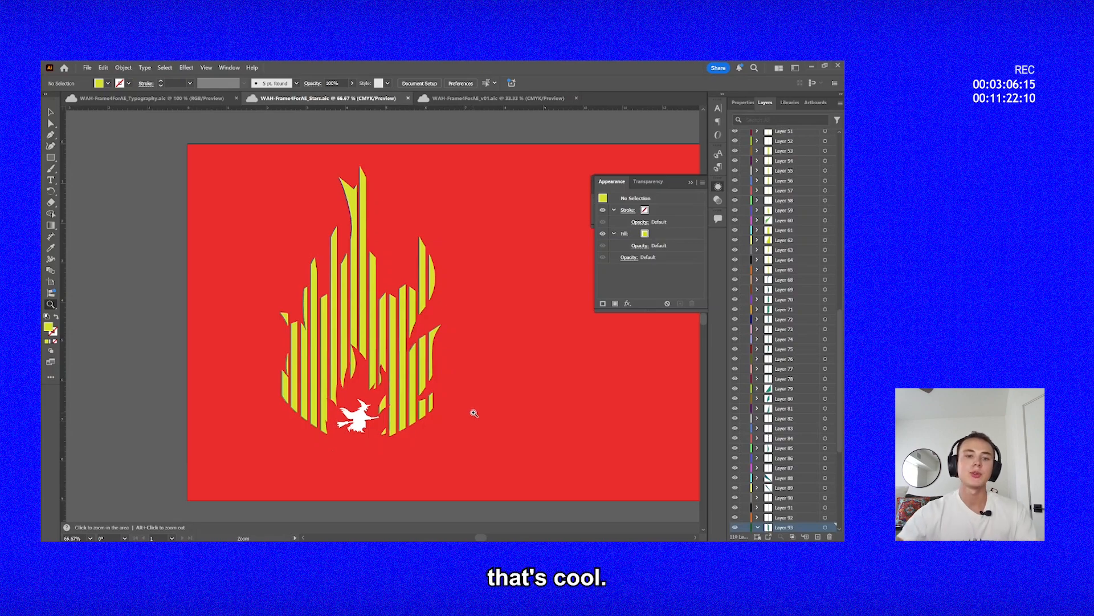
left_click(346, 370)
left_click(346, 369)
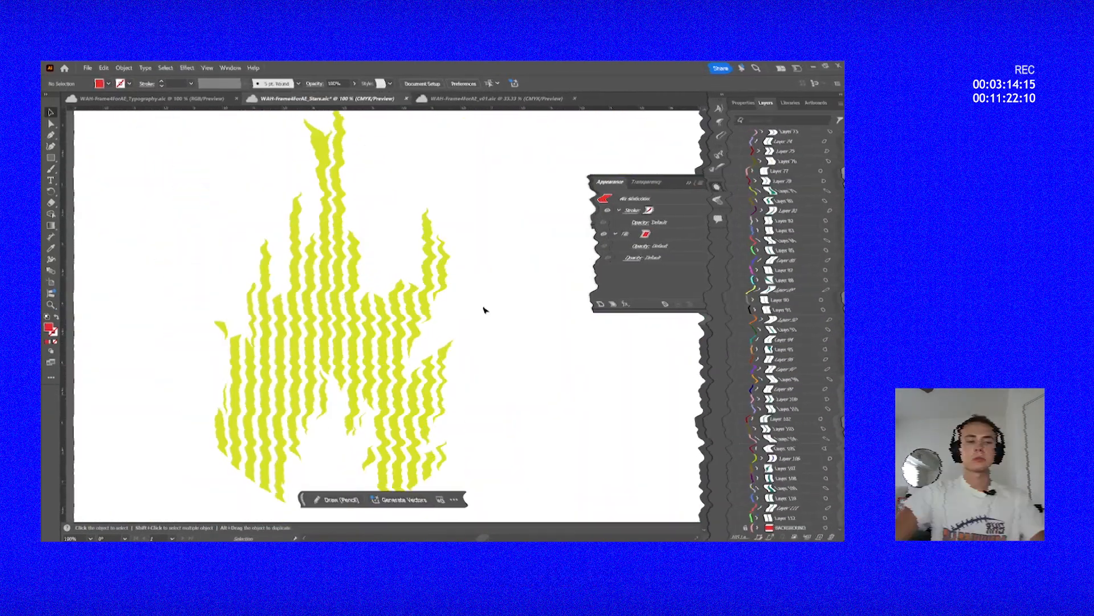
Select the separate stripe pieces along the flame's right edge one at a time, and undo the last change.
scroll(449, 255, "up", 5)
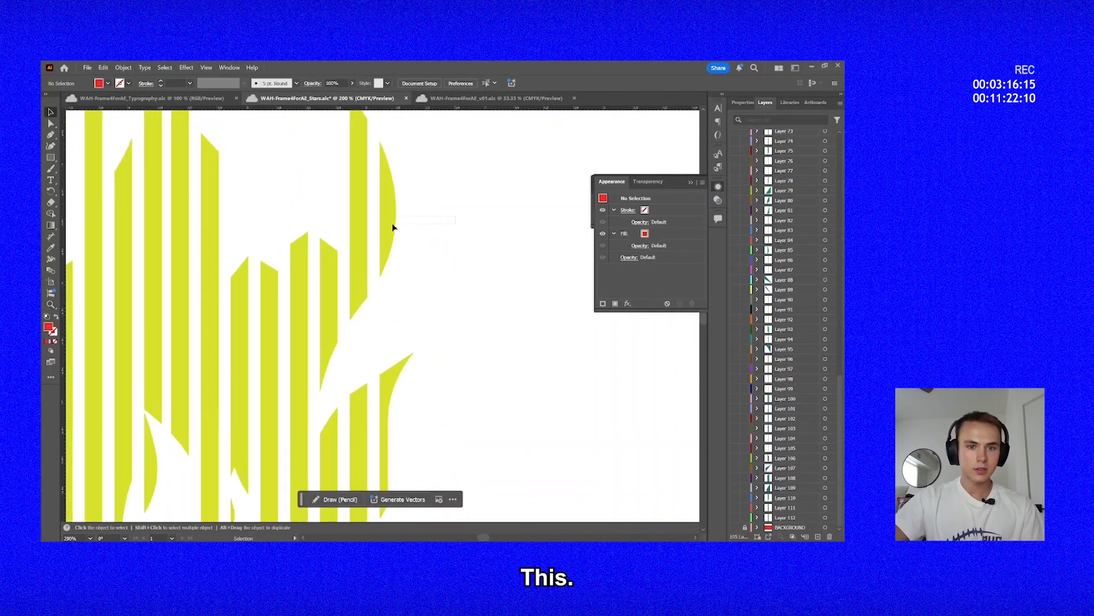
left_click(393, 228)
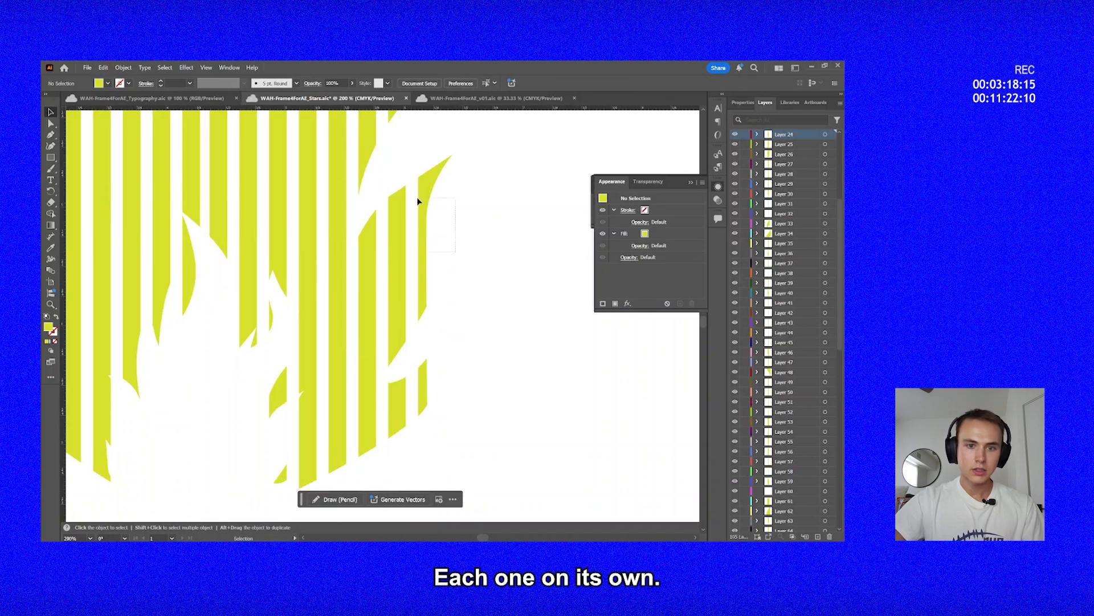
left_click_drag(418, 198, 416, 195)
left_click(499, 416)
left_click_drag(423, 391, 416, 373)
key("ctrl+z")
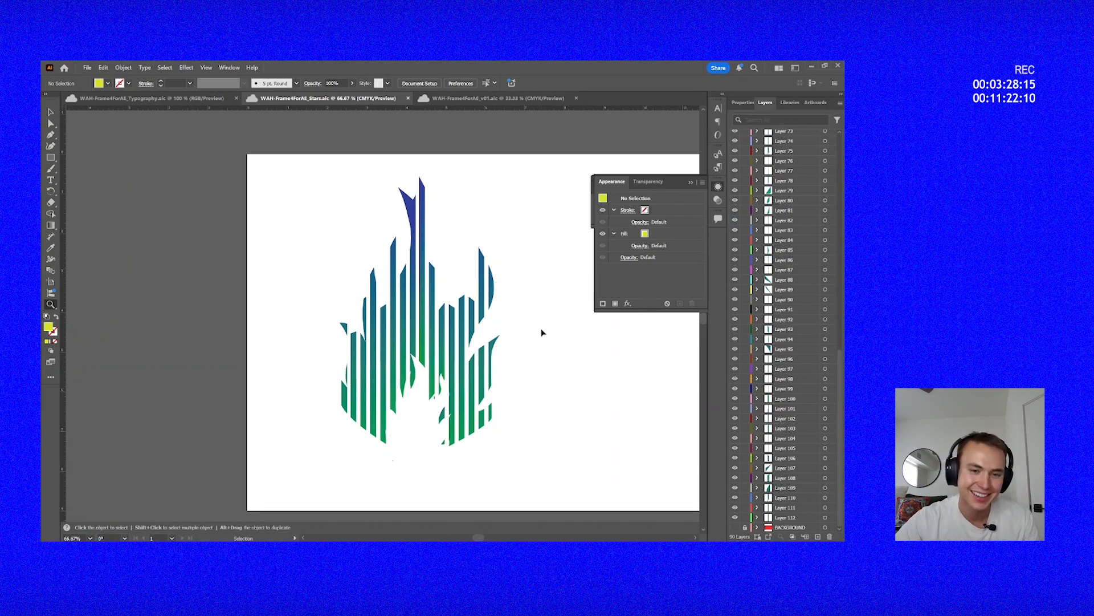
Inspect the gradient flame's upper stripes, comparing outline and preview views.
left_click(437, 267)
left_click(392, 279)
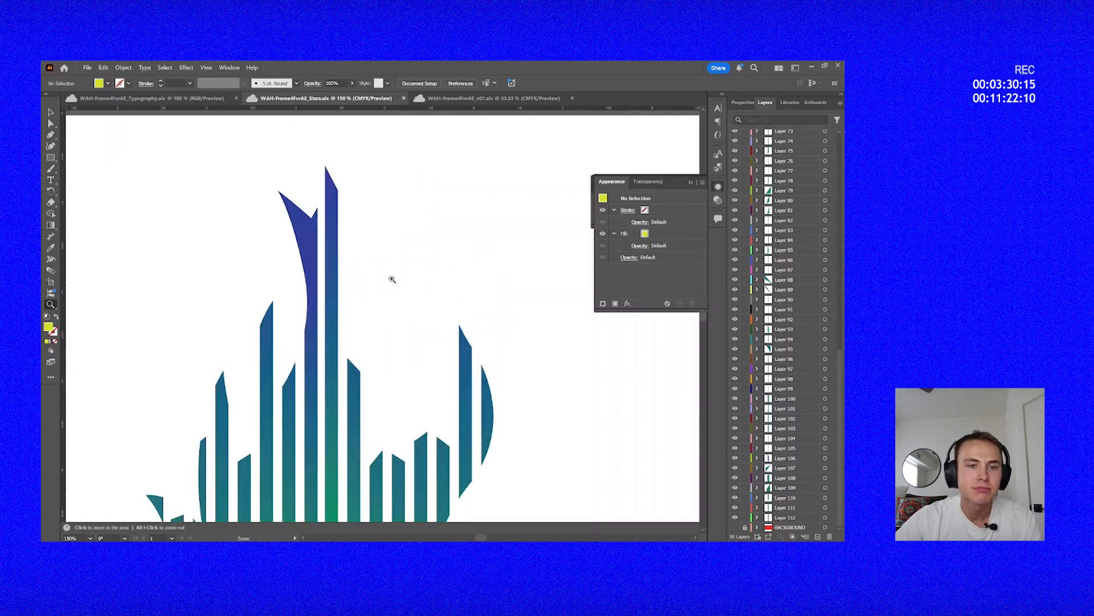
key("ctrl+y")
key("ctrl+y")
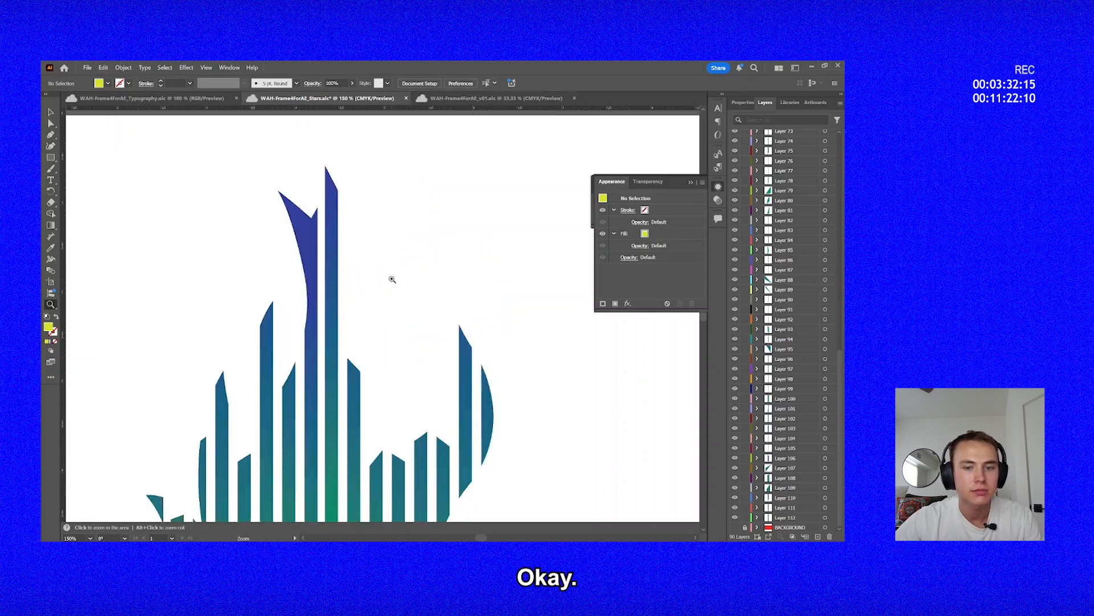
left_click(405, 310, "alt")
left_click(416, 313, "alt")
left_click(417, 314, "alt")
left_click_drag(451, 381, 487, 345)
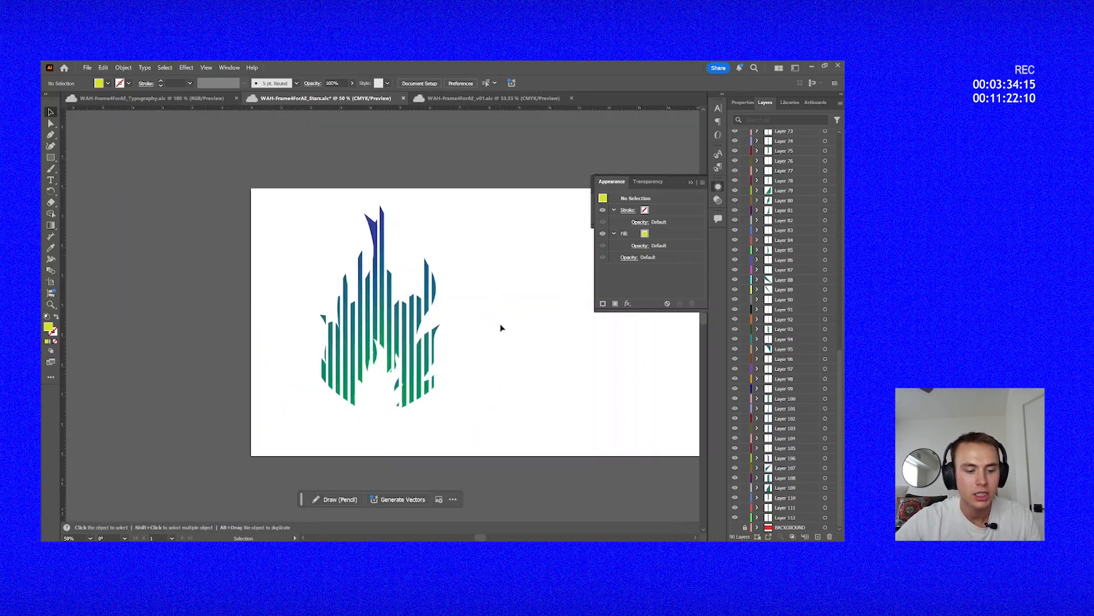
Try to unite all the gradient flame's stripes at once.
key("ctrl+a")
left_click(742, 104)
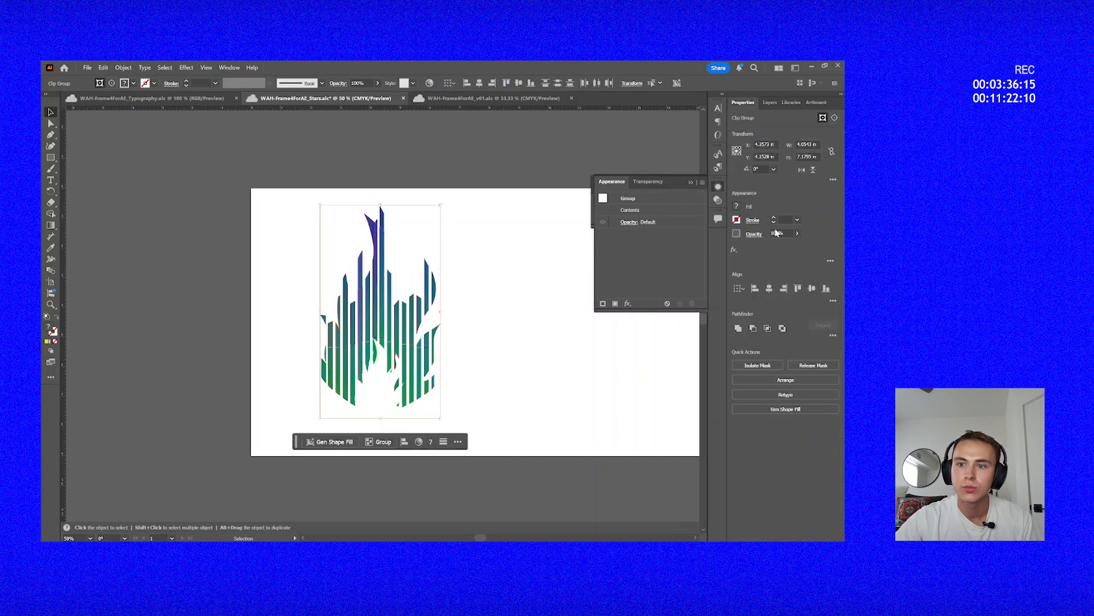
left_click(486, 321)
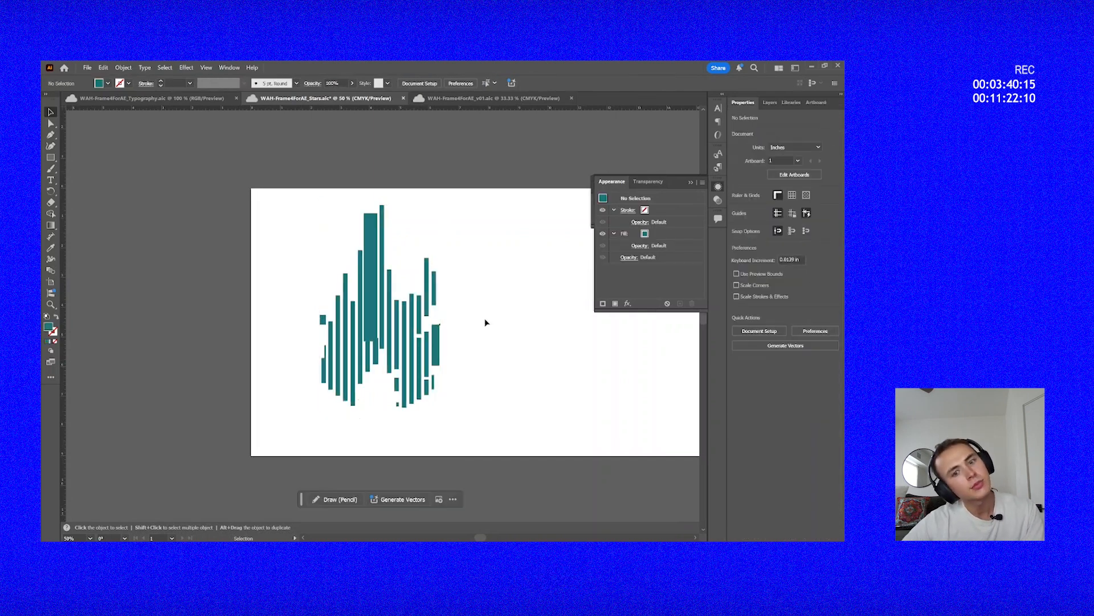
key("ctrl+z")
scroll(487, 320, "up", 5)
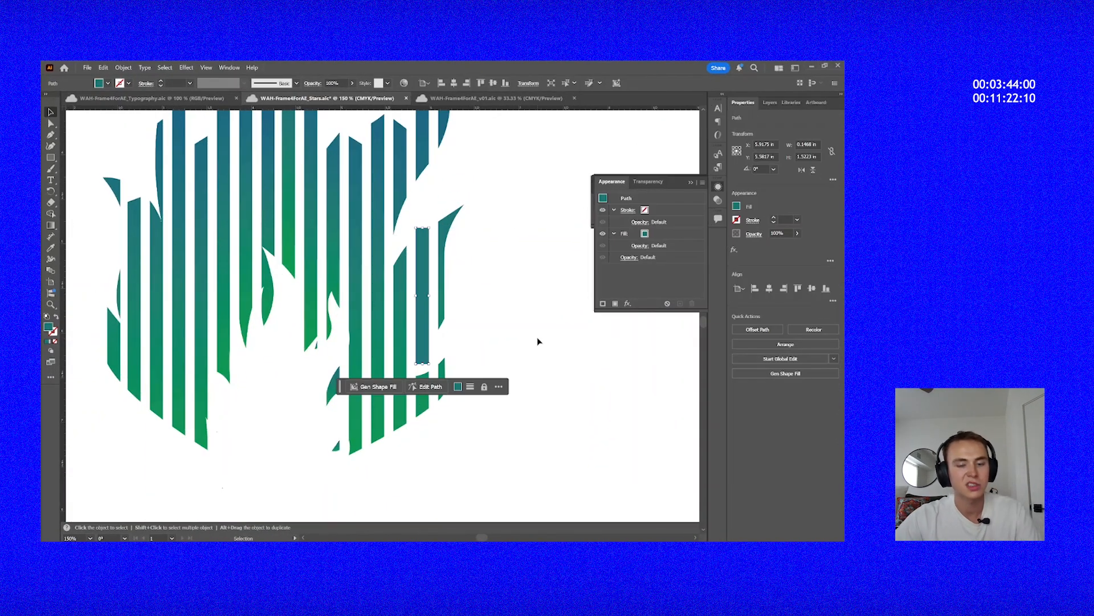
key("Delete")
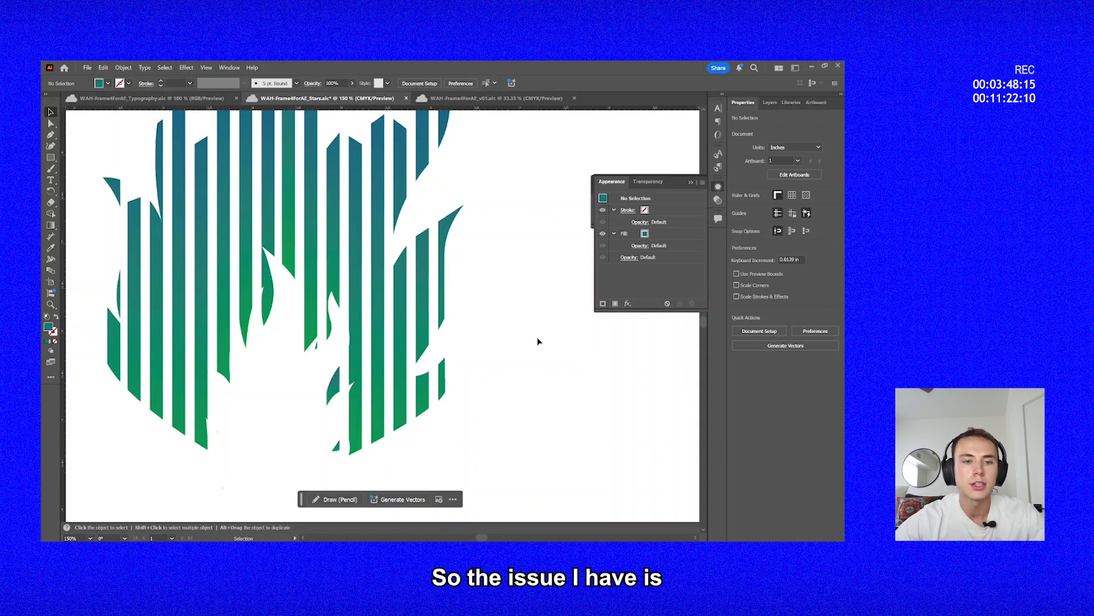
Examine how the gradient runs across the flame's stripes, from the whole shape to single stripes.
key("z")
left_click(540, 340, "alt")
left_click(542, 337, "alt")
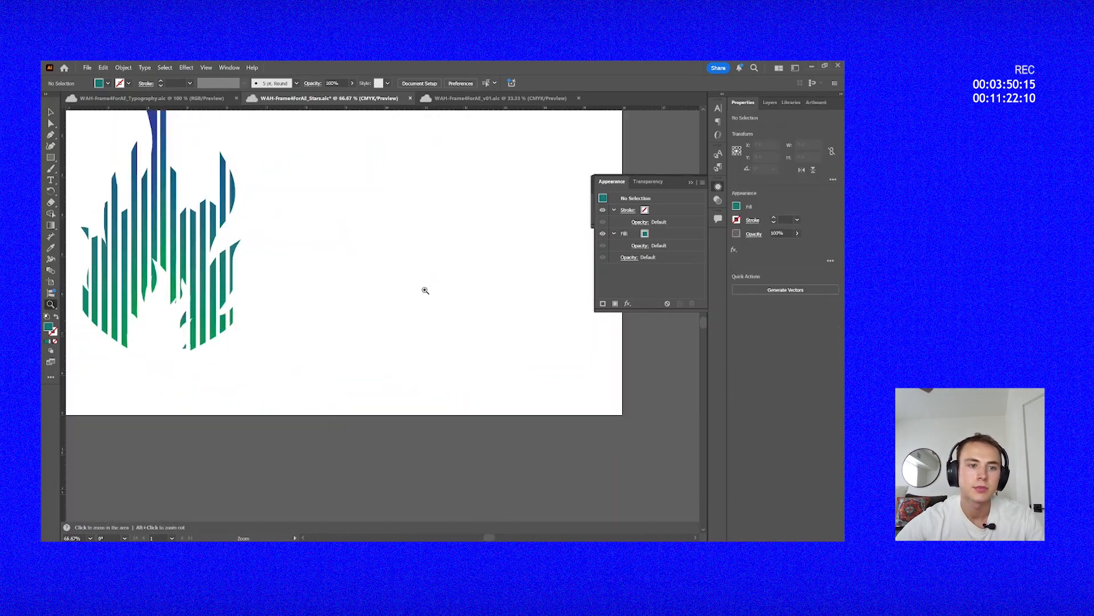
left_click_drag(371, 280, 445, 384)
left_click_drag(364, 352, 467, 345)
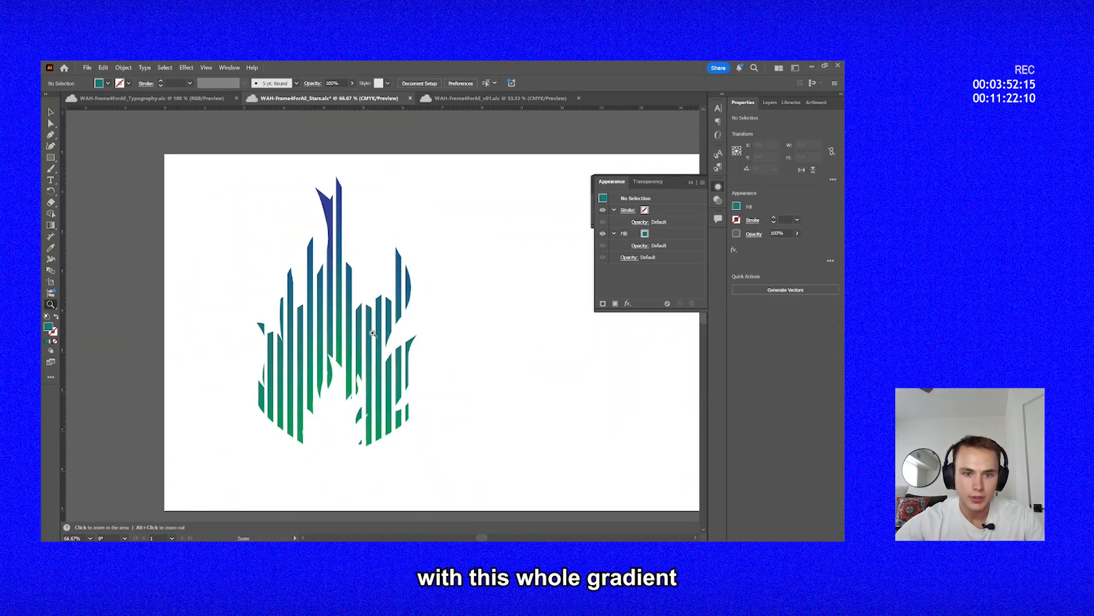
left_click(373, 333)
left_click(399, 197)
left_click(384, 314)
left_click(384, 313, "alt")
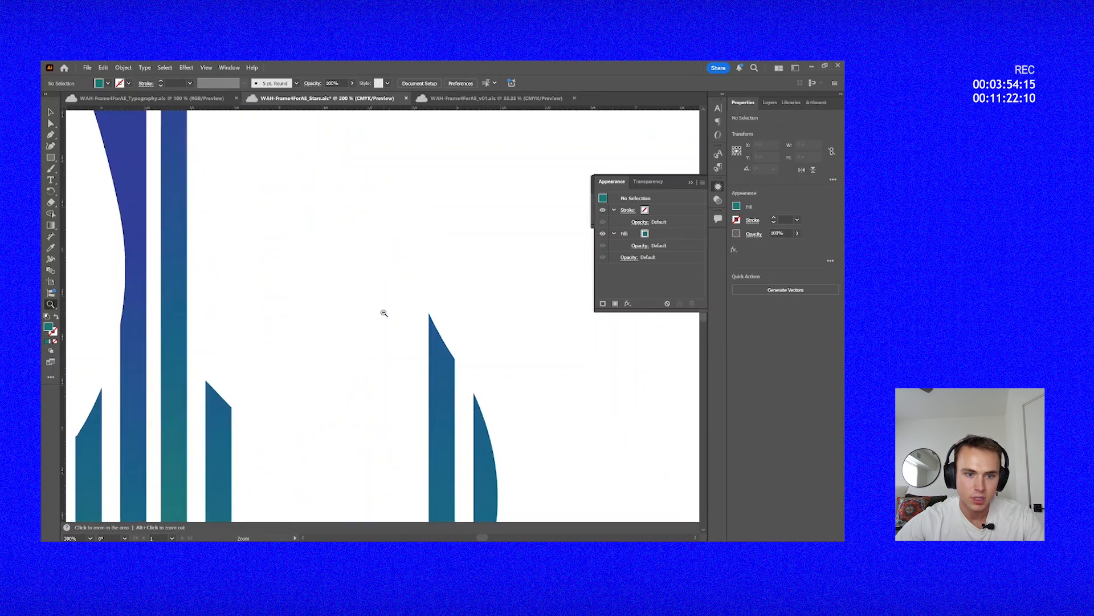
left_click(384, 314, "alt")
left_click(430, 394, "alt")
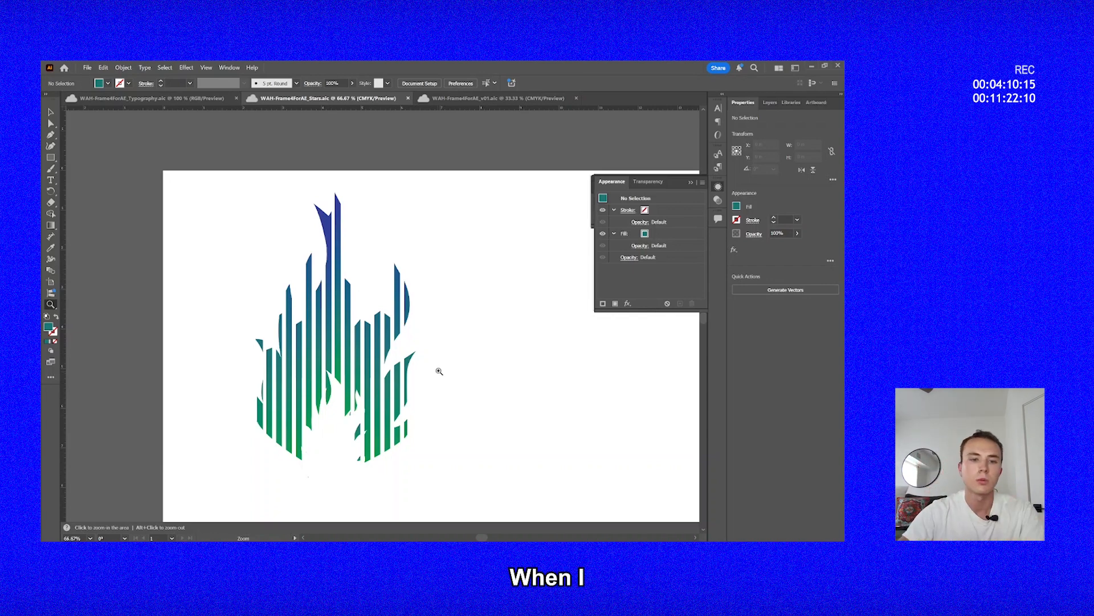
Try to unite the clipped paths of the forked stripe at the flame's tip.
left_click(400, 246)
left_click(398, 245)
left_click(336, 326)
left_click_drag(331, 326, 483, 203)
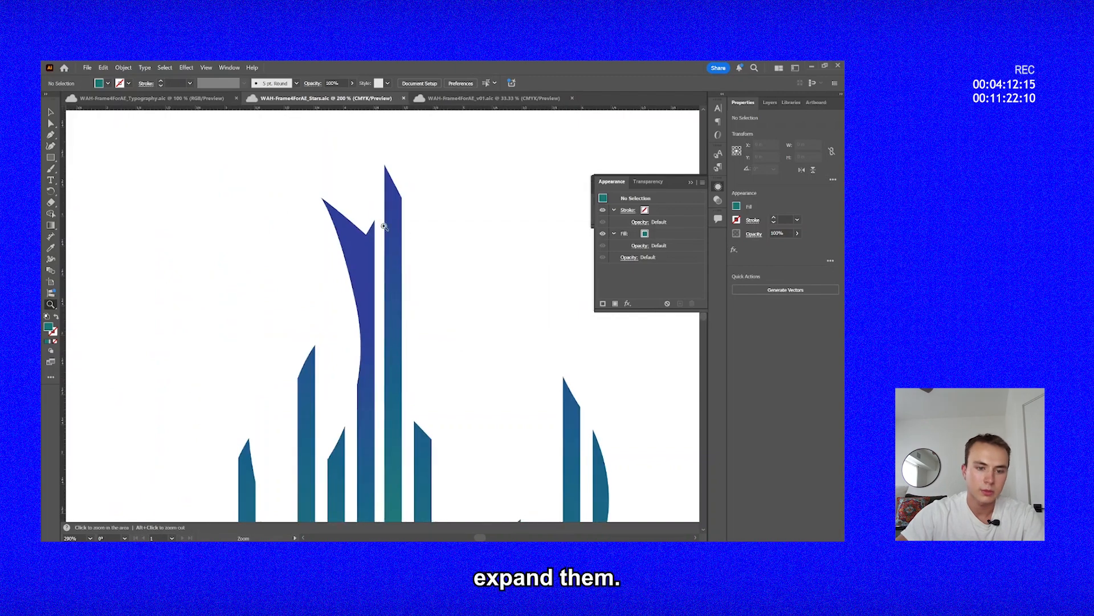
key("v")
left_click(340, 209)
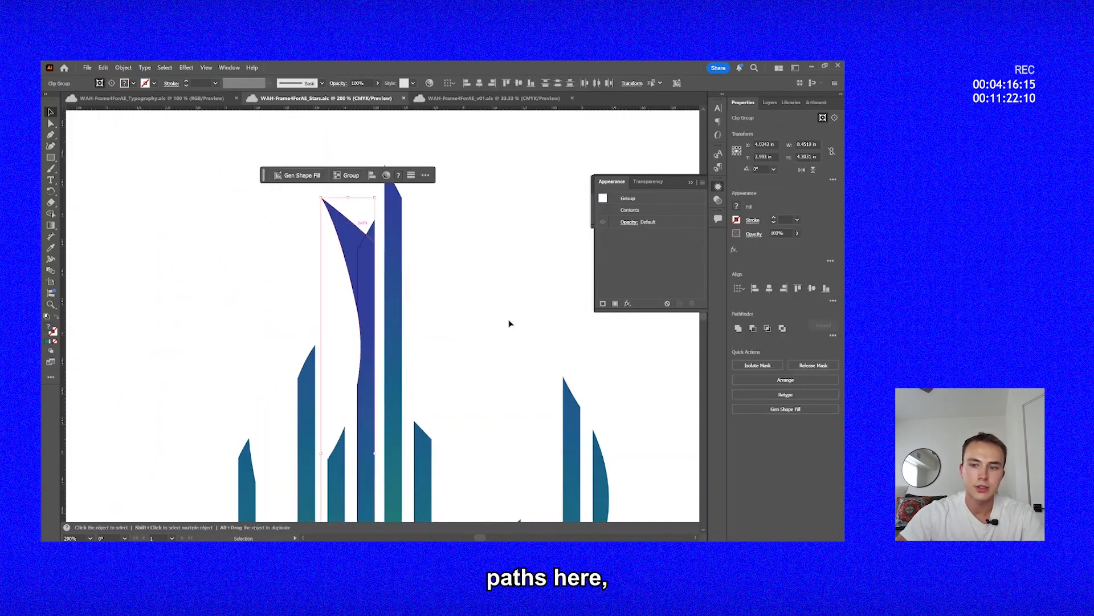
left_click(737, 329)
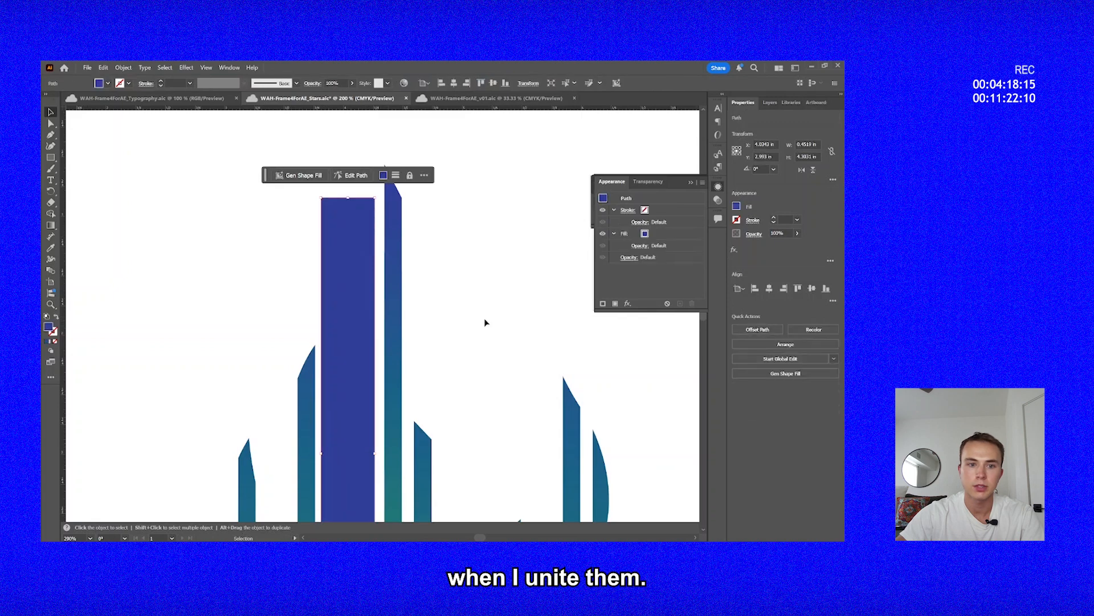
Examine the united stripe against the rest of the flame, including the stripes on its right side.
key("z")
left_click(457, 337, "alt")
left_click(457, 336, "alt")
left_click(457, 336, "alt")
left_click(426, 376)
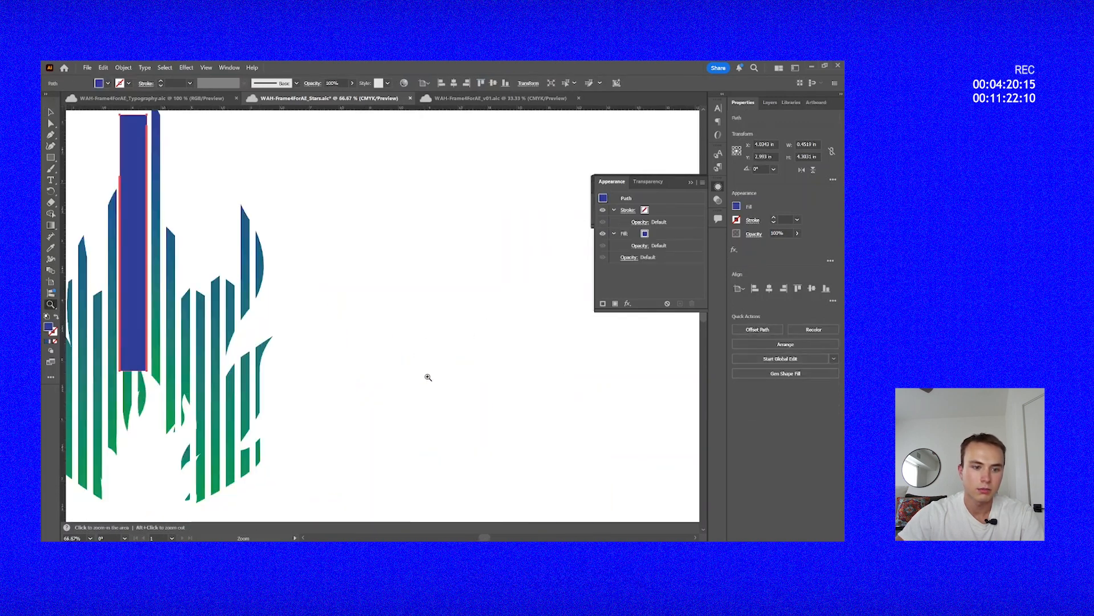
key("space")
key("v")
left_click_drag(301, 397, 712, 308)
left_click(442, 359)
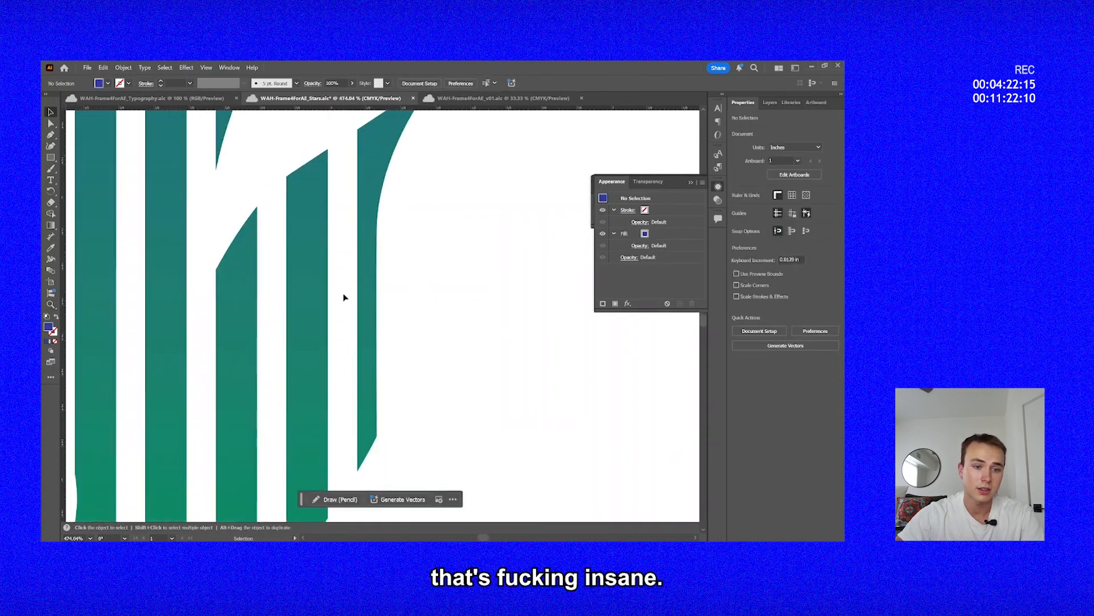
key("z")
left_click(345, 296, "alt")
left_click(346, 296, "alt")
left_click(347, 296, "alt")
left_click(347, 297, "alt")
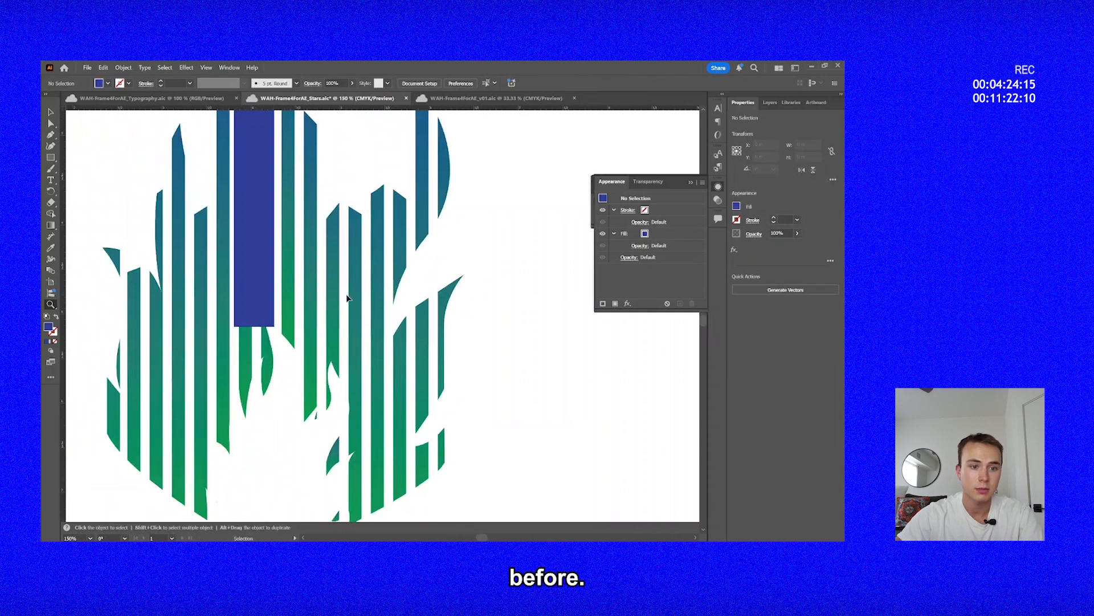
Undo the uniting of the forked stripe.
key("ctrl+z")
key("v")
left_click(275, 337)
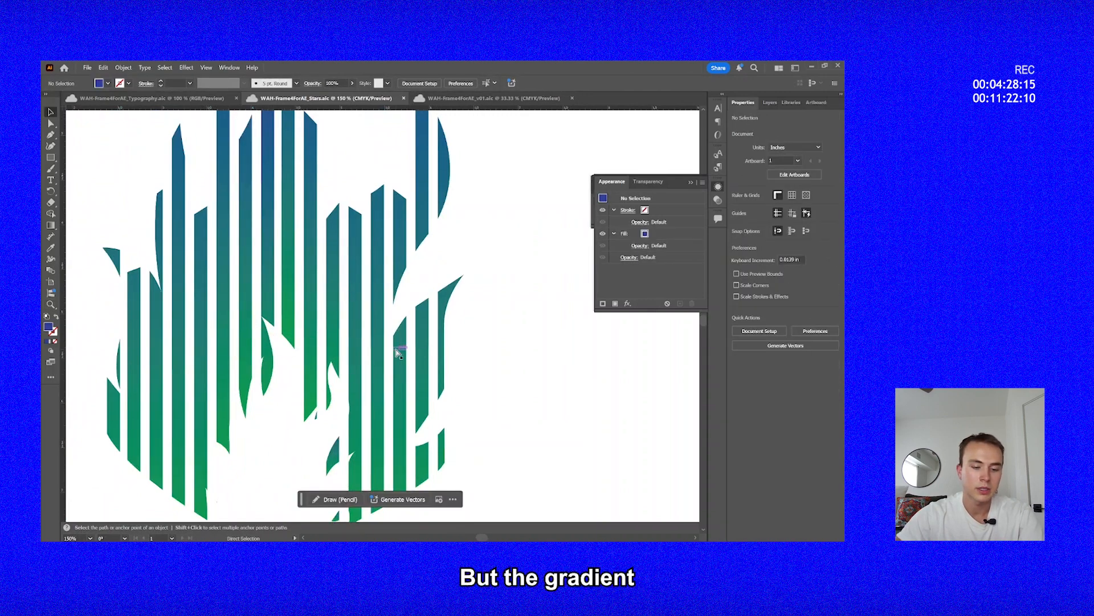
Compare the expanded gradient steps in outline and preview views, checking the small stripe piece in the flame's lower gap.
key("ctrl+y")
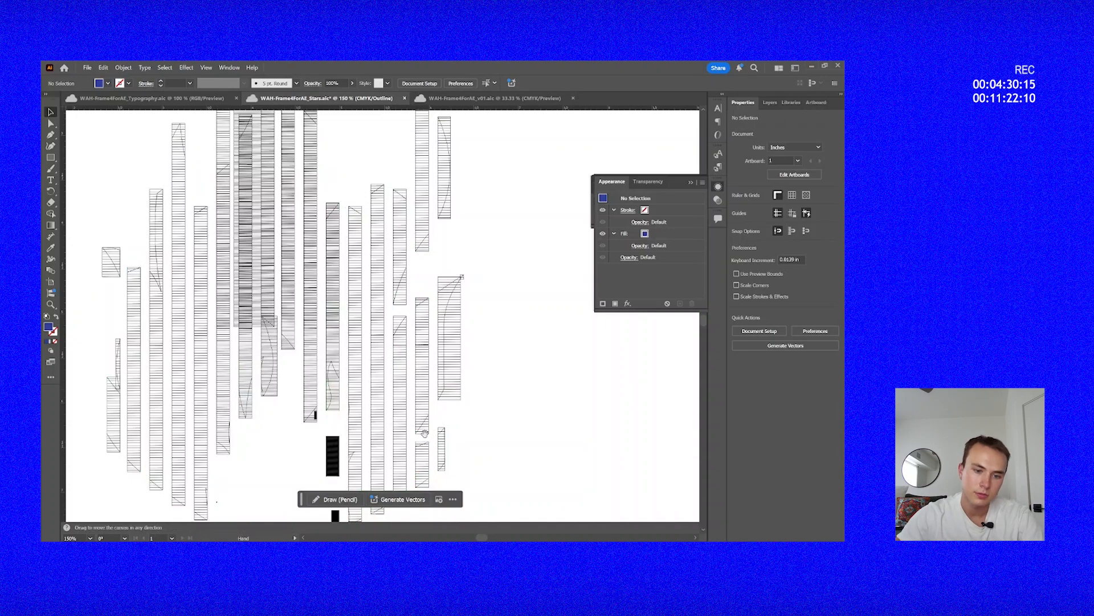
scroll(445, 393, "down", 1)
key("ctrl+y")
left_click(339, 415)
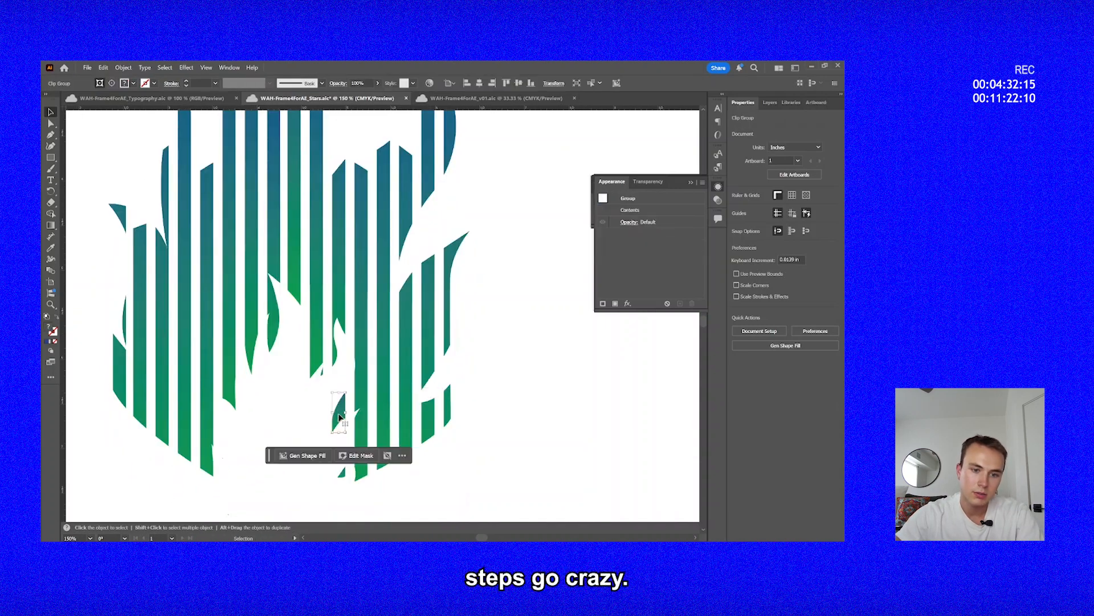
key("ctrl+y")
left_click(587, 397)
key("a")
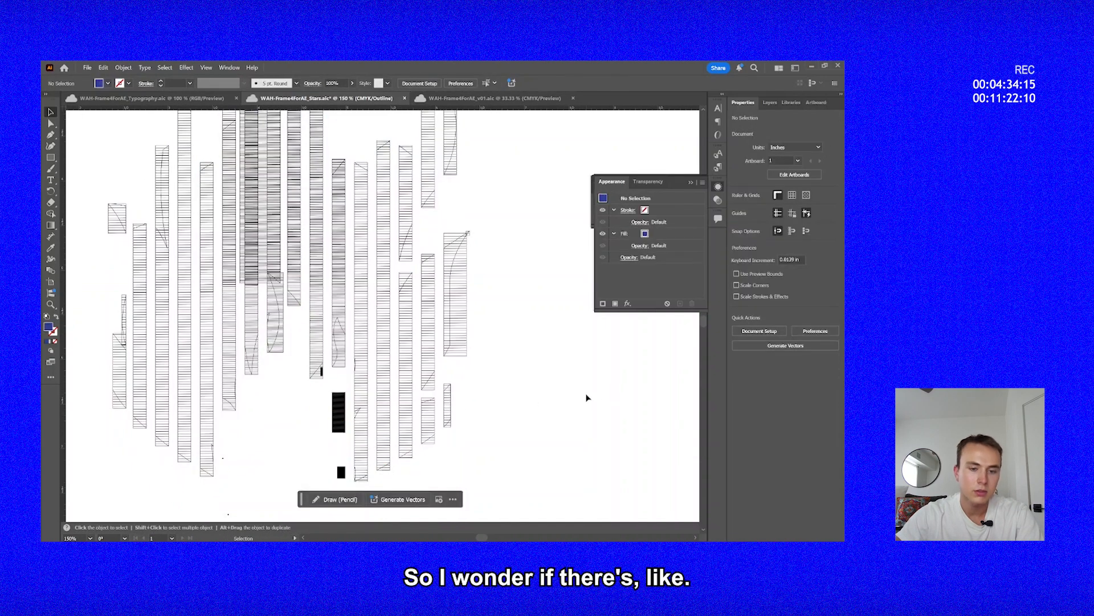
key("ctrl+y")
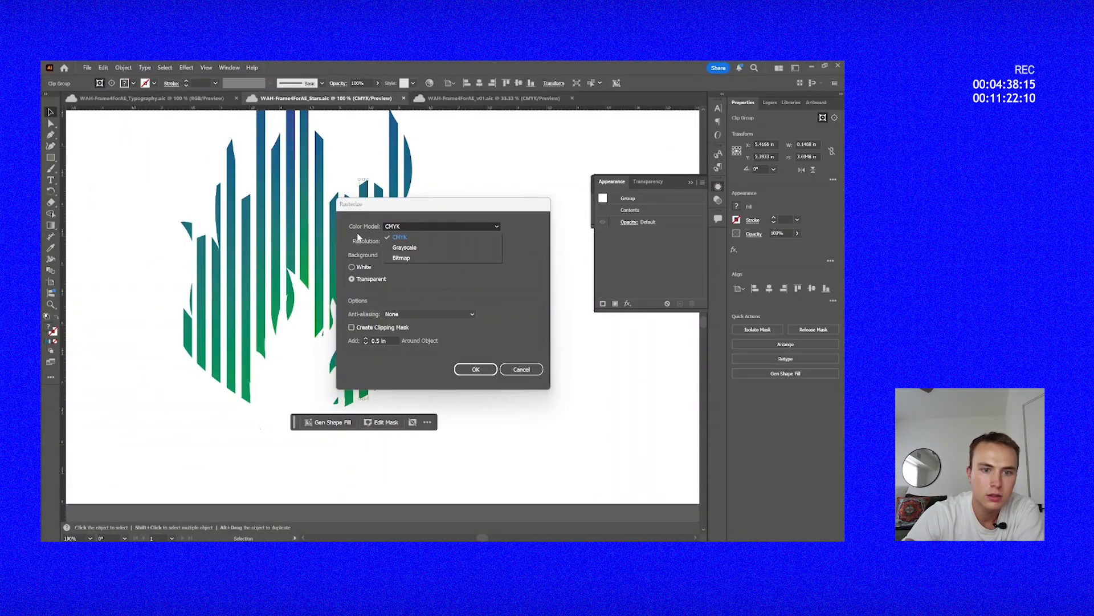
Rasterize the selected flame stripe with the Bitmap color model, and clear the selection.
left_click(409, 261)
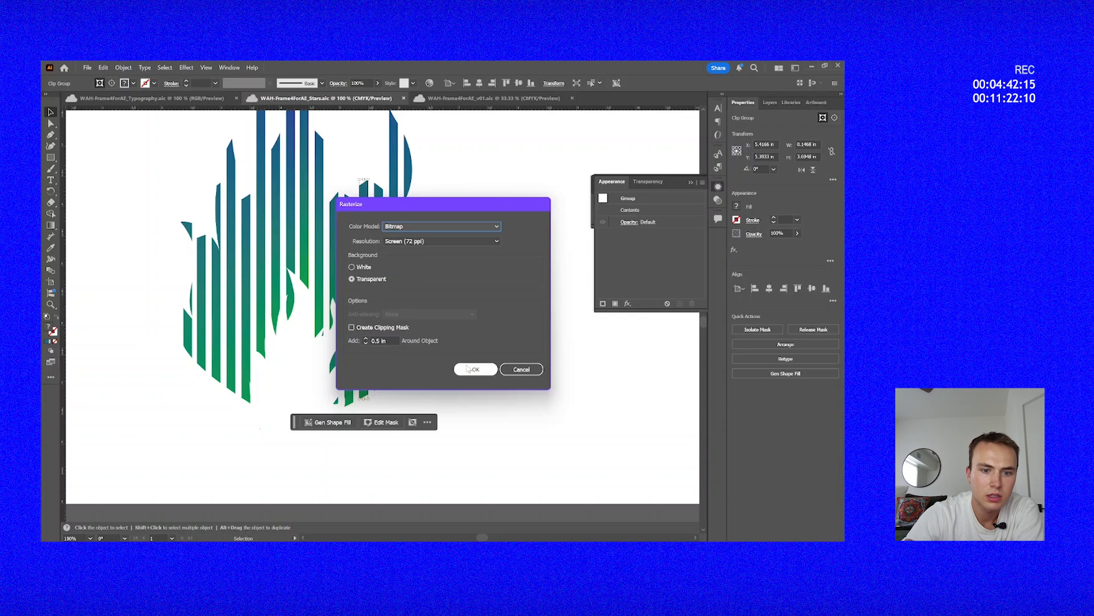
left_click(476, 369)
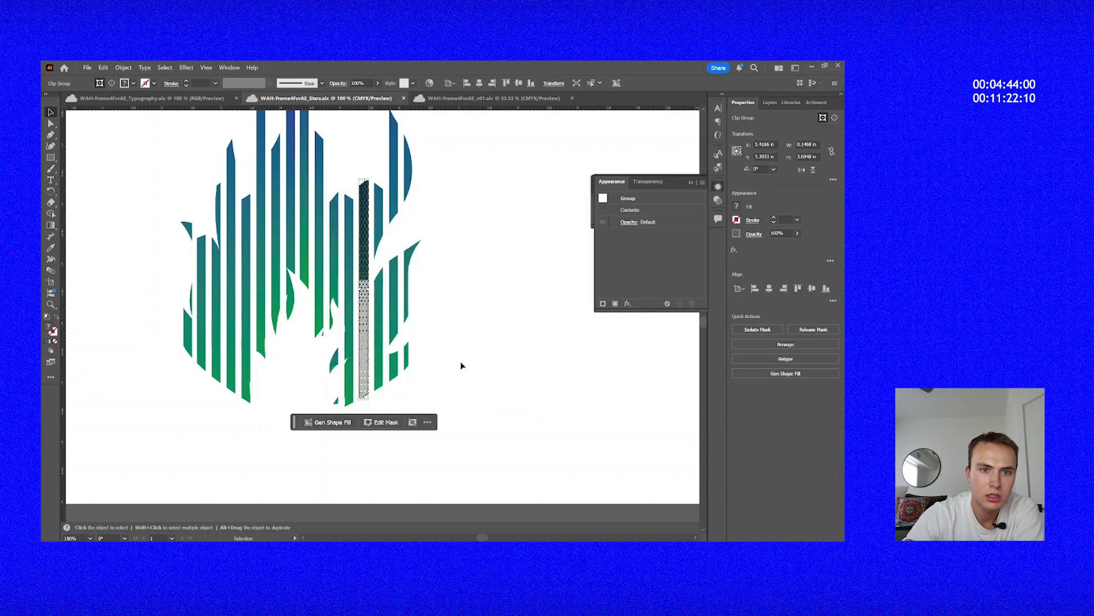
left_click(446, 326)
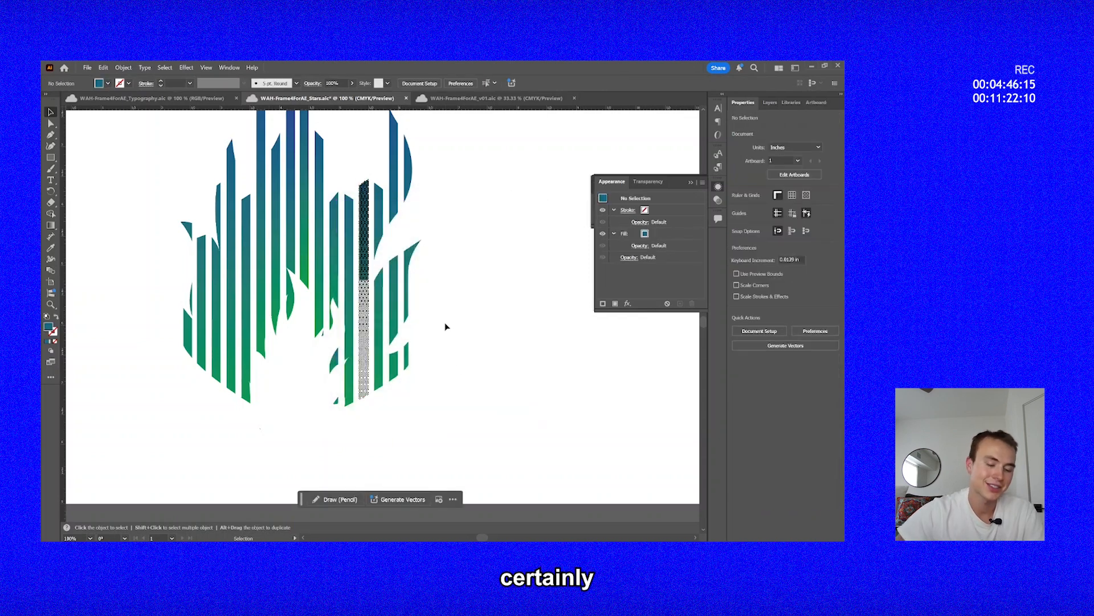
Undo the rasterization of the flame stripe and check the gradient stripes from the tip to the lower edge.
key("z")
left_click(386, 306)
left_click(386, 306)
key("ctrl+z")
key("v")
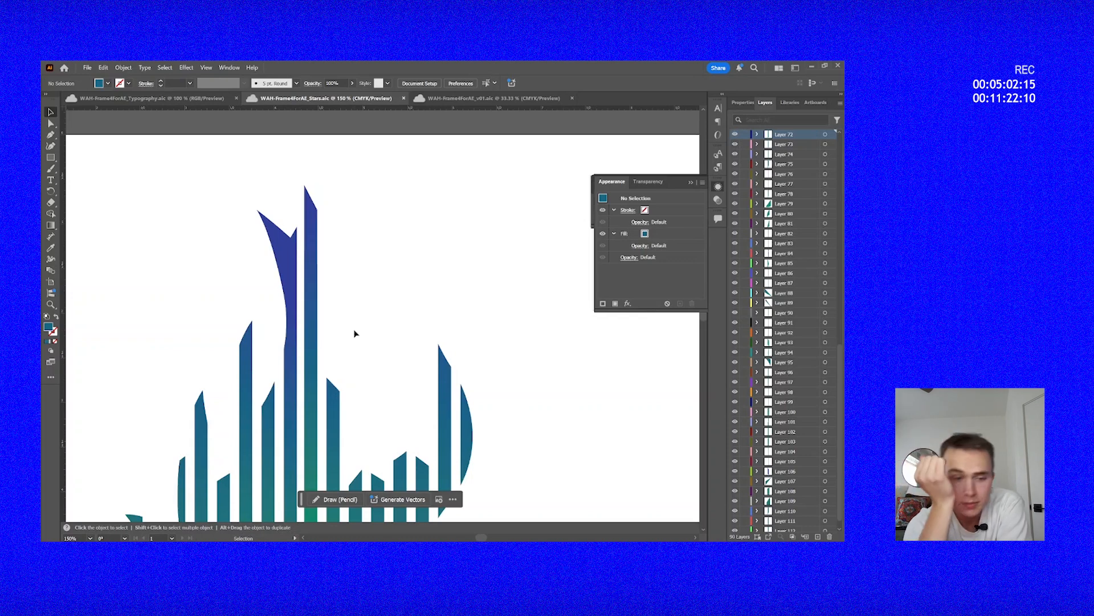
scroll(354, 333, "down", 10)
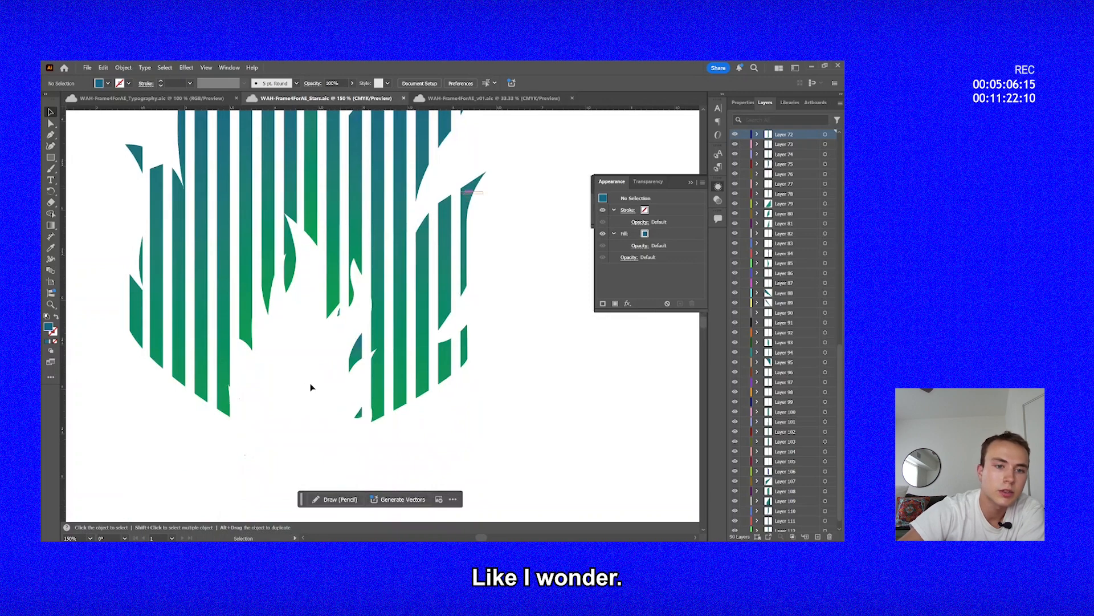
scroll(445, 365, "up", 3)
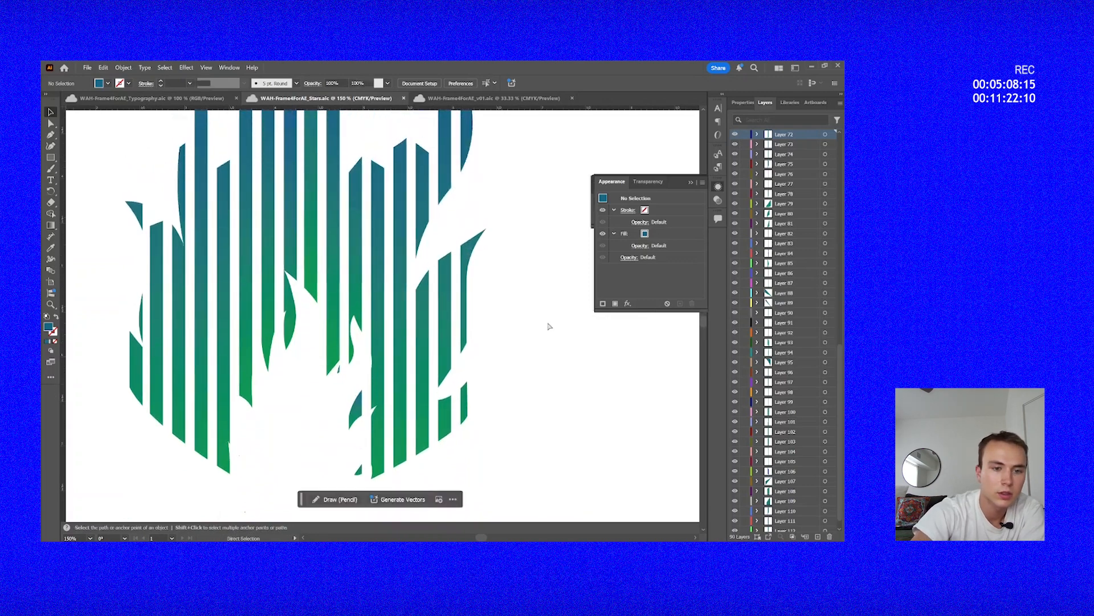
key("ctrl+a")
key("a")
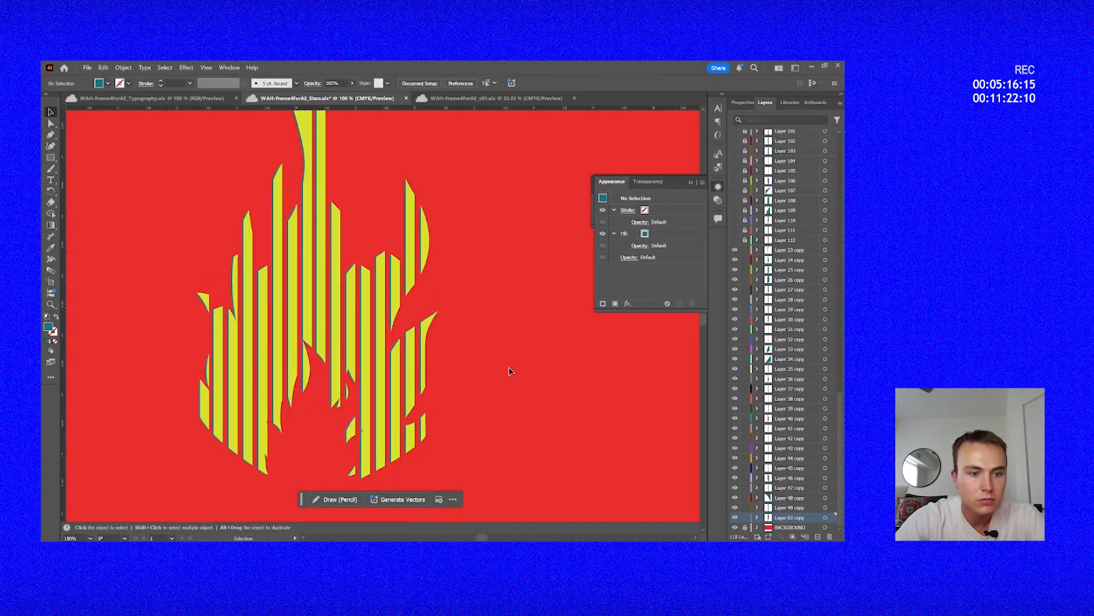
Nudge all the teal stripe copies together to adjust their offset behind the yellow flame stripes.
scroll(510, 372, "up", 2)
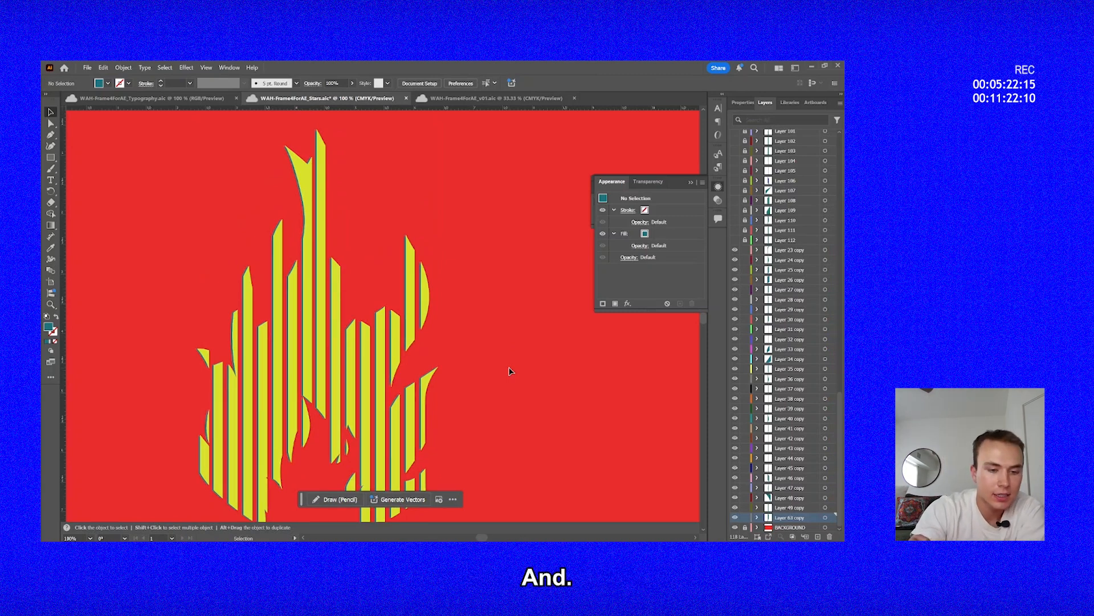
key("ctrl+a")
key("ctrl+h")
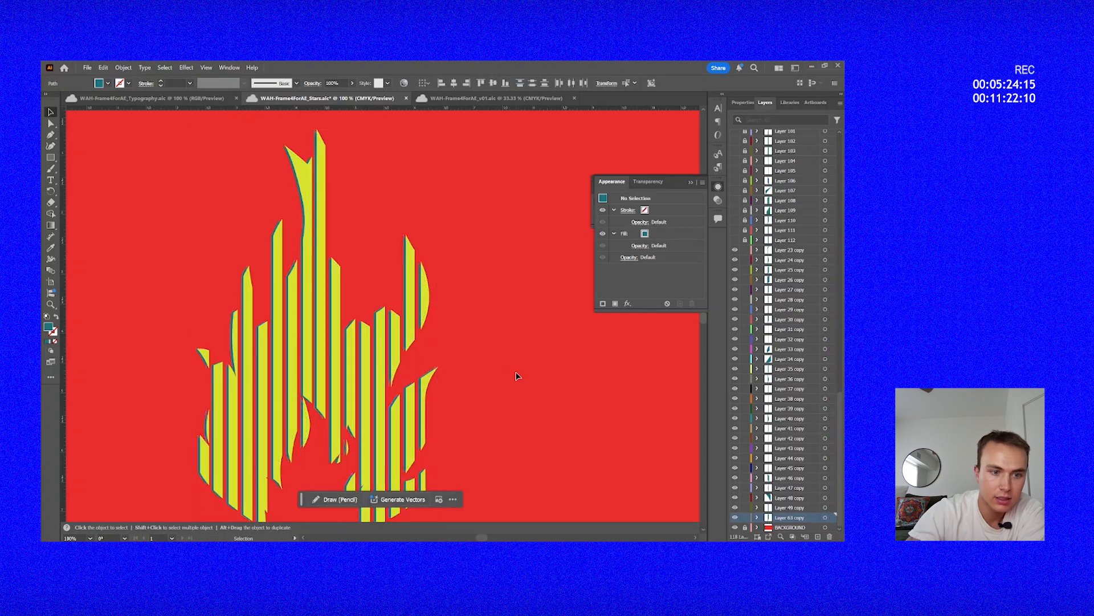
scroll(515, 376, "down", 2)
key("ctrl+a")
key("Right")
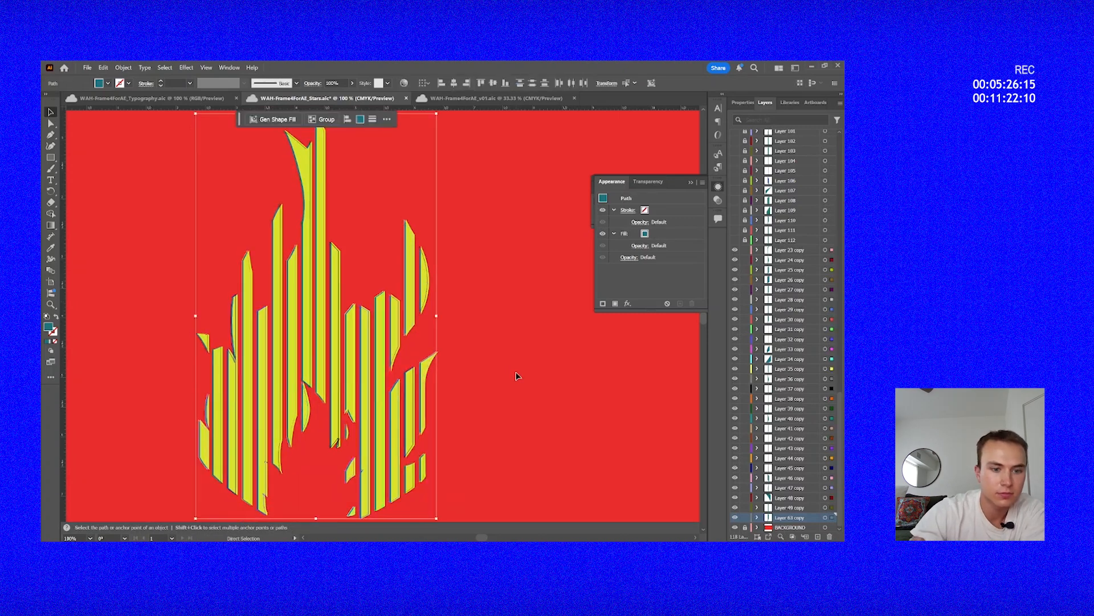
key("ctrl+shift+a")
scroll(516, 377, "down", 3)
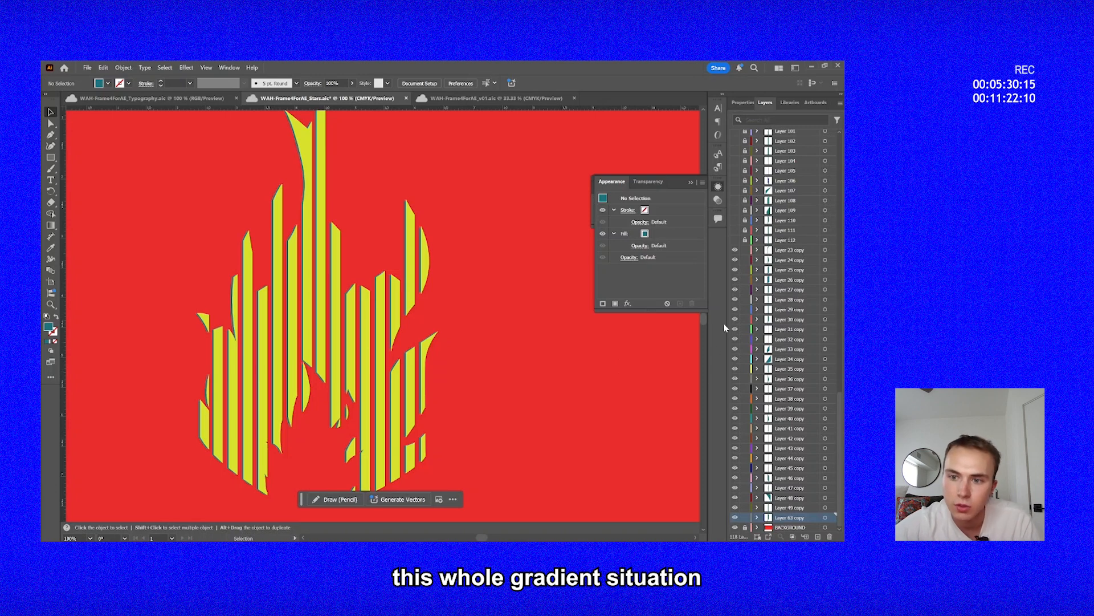
Delete the hidden, locked gradient stripe layers, Layer 68 through Layer 112, including their artwork.
scroll(782, 242, "up", 10)
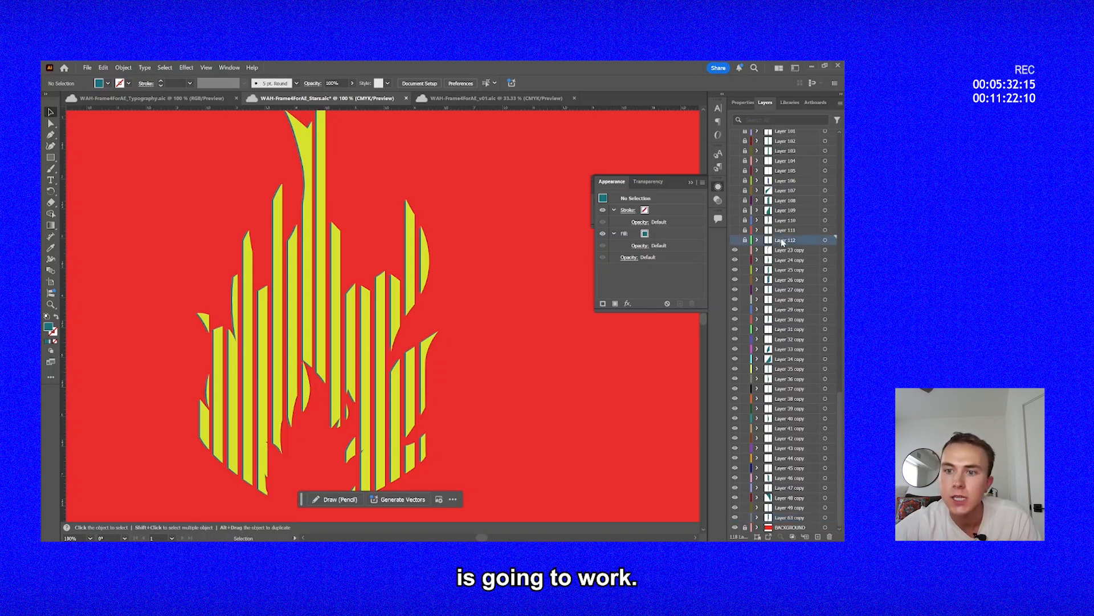
scroll(783, 243, "up", 1)
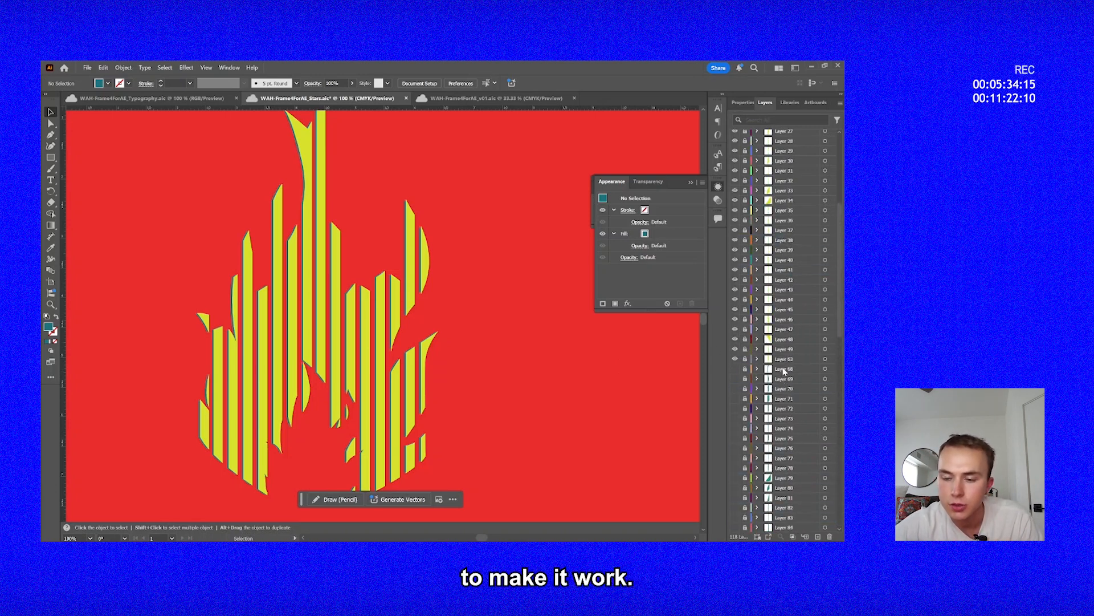
left_click(785, 370, "shift")
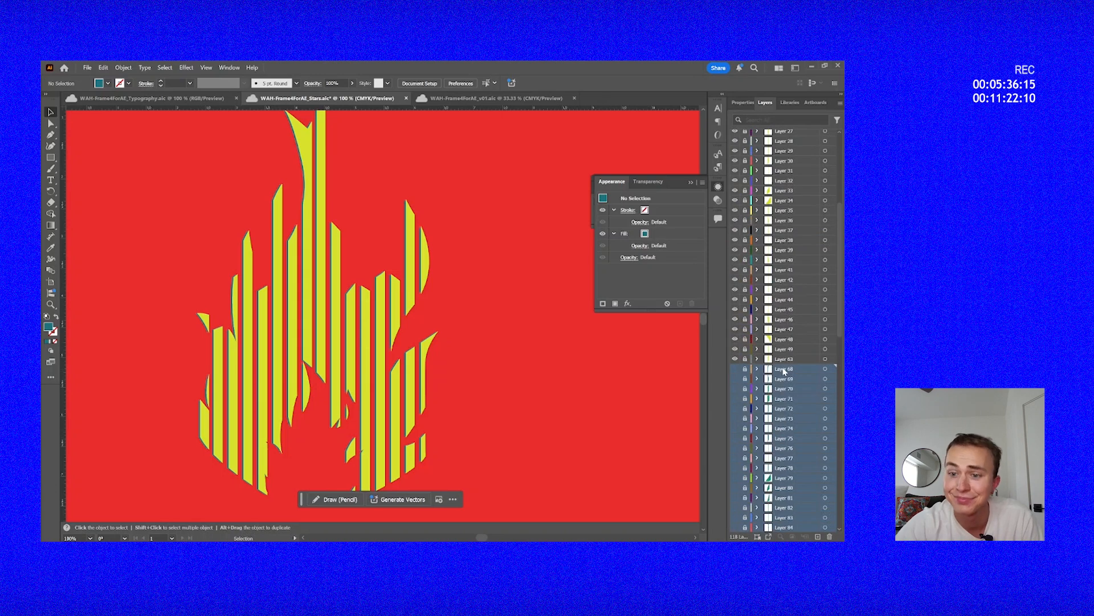
left_click(830, 536)
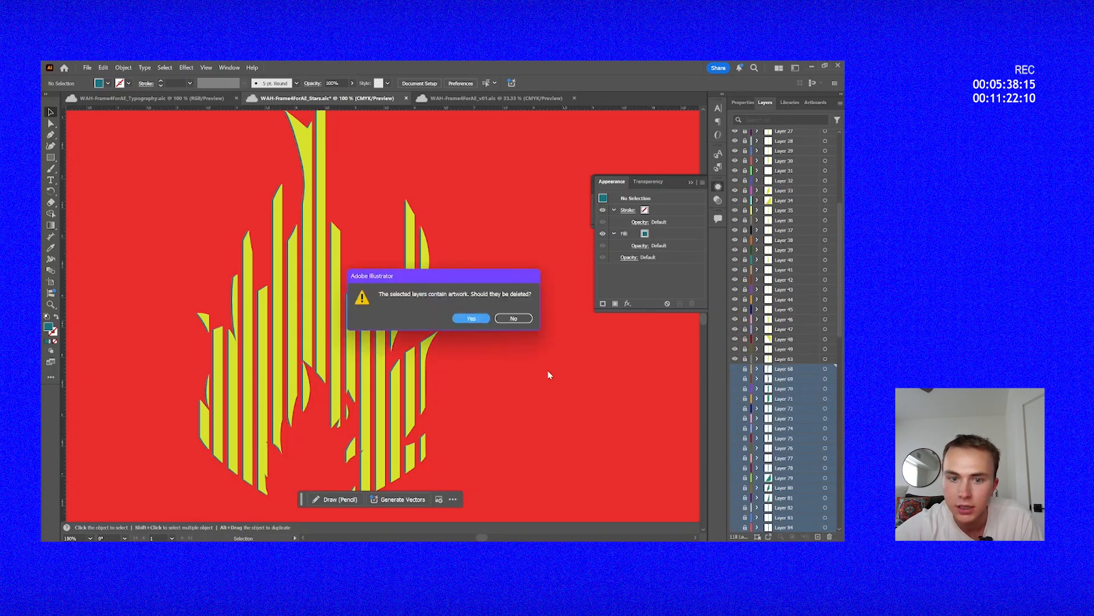
left_click(471, 318)
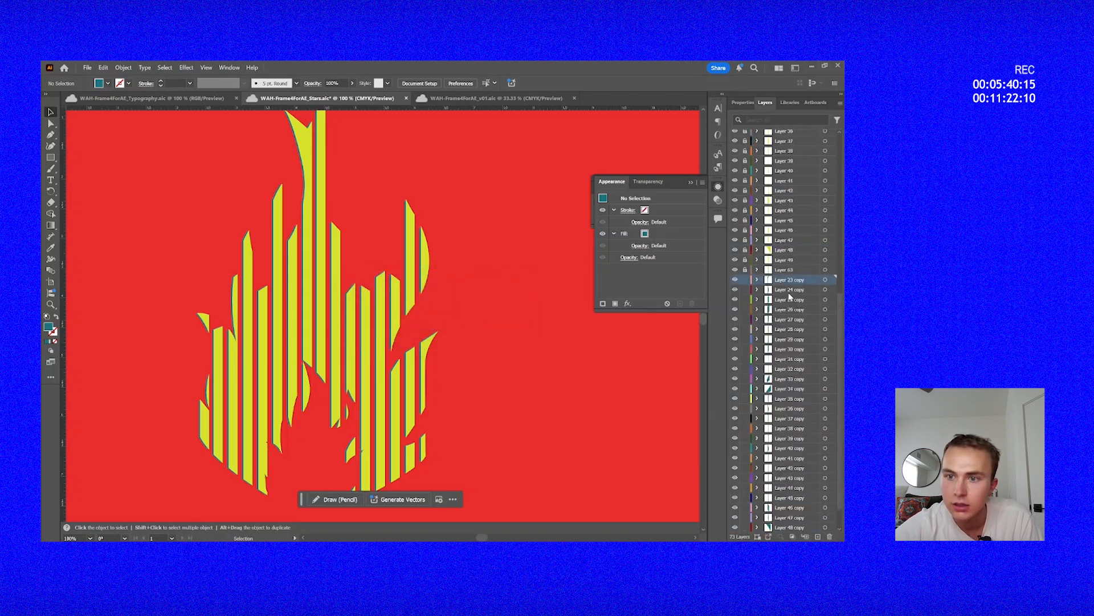
Unlock the yellow stripe layers, Layer 23 through Layer 63, and save the document.
scroll(789, 294, "up", 1)
scroll(789, 292, "up", 4)
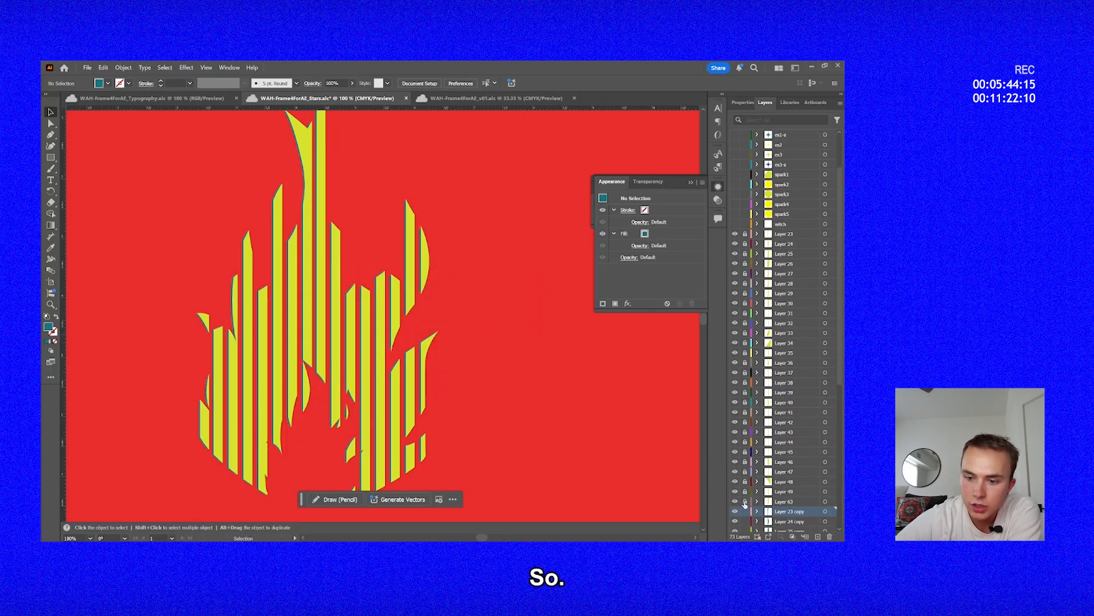
left_click_drag(744, 502, 742, 239)
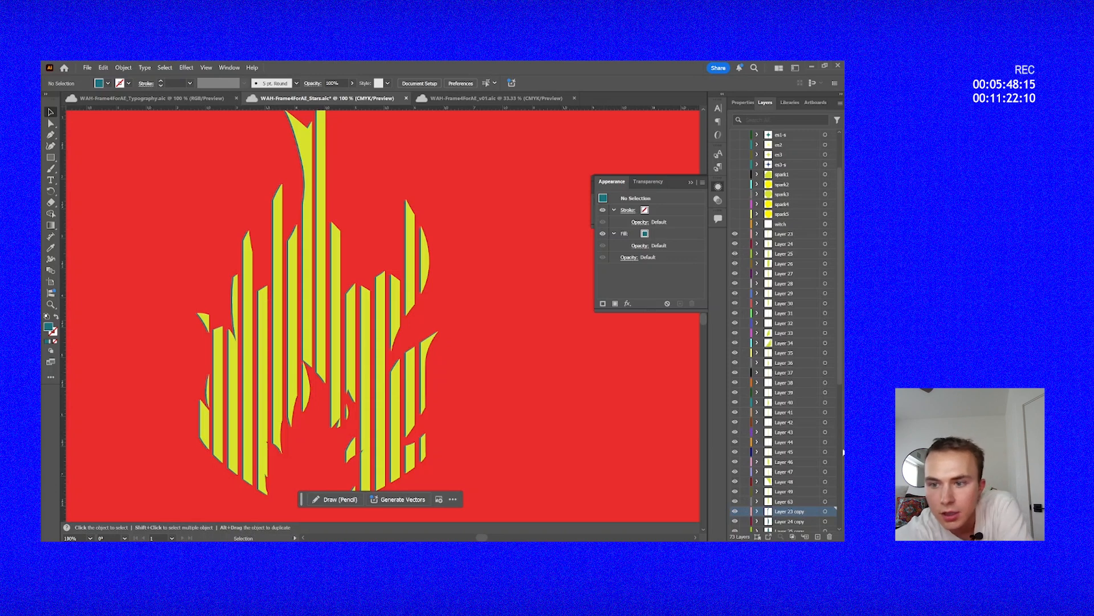
scroll(791, 444, "down", 8)
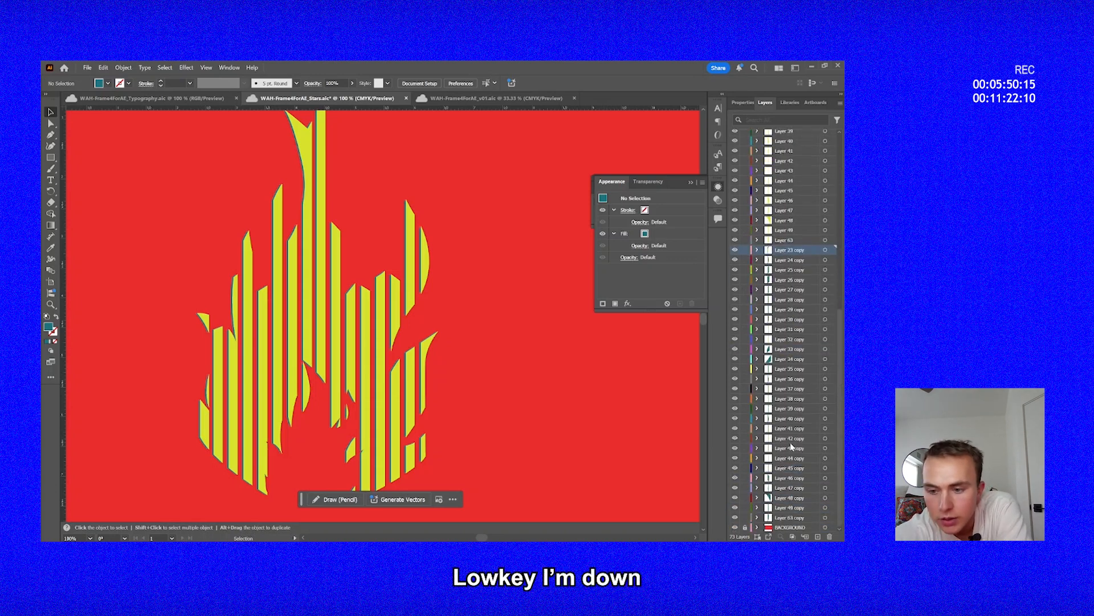
scroll(604, 438, "up", 1)
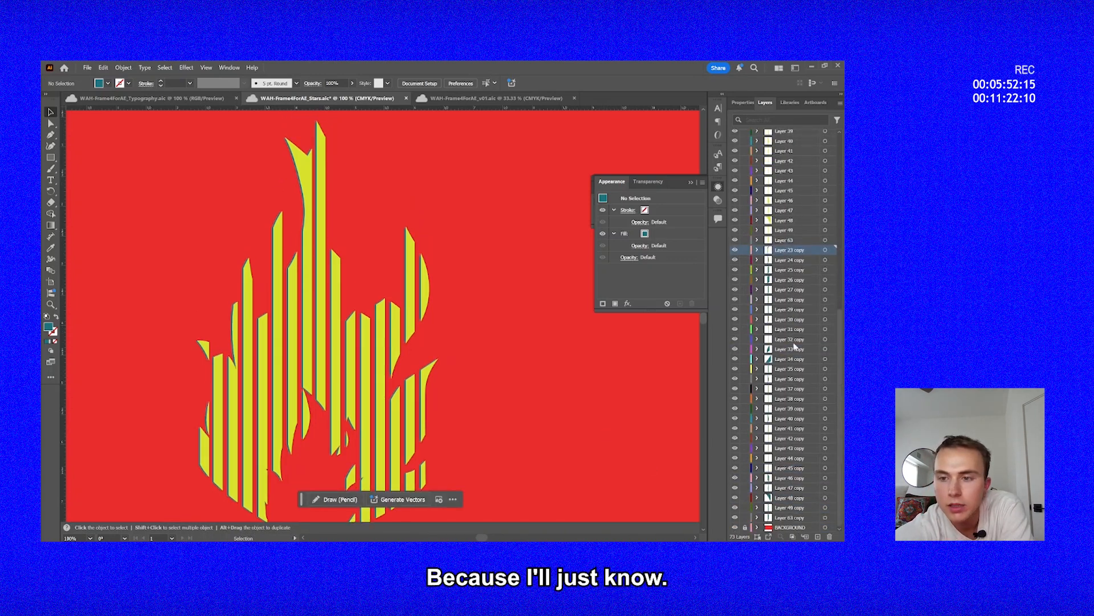
scroll(791, 289, "up", 8)
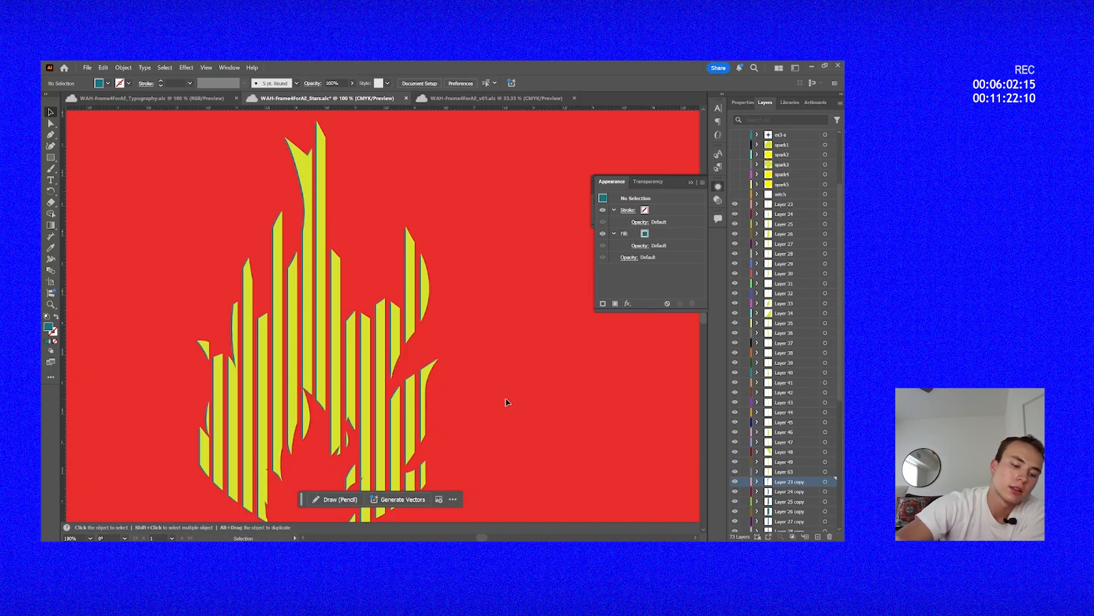
key("ctrl+s")
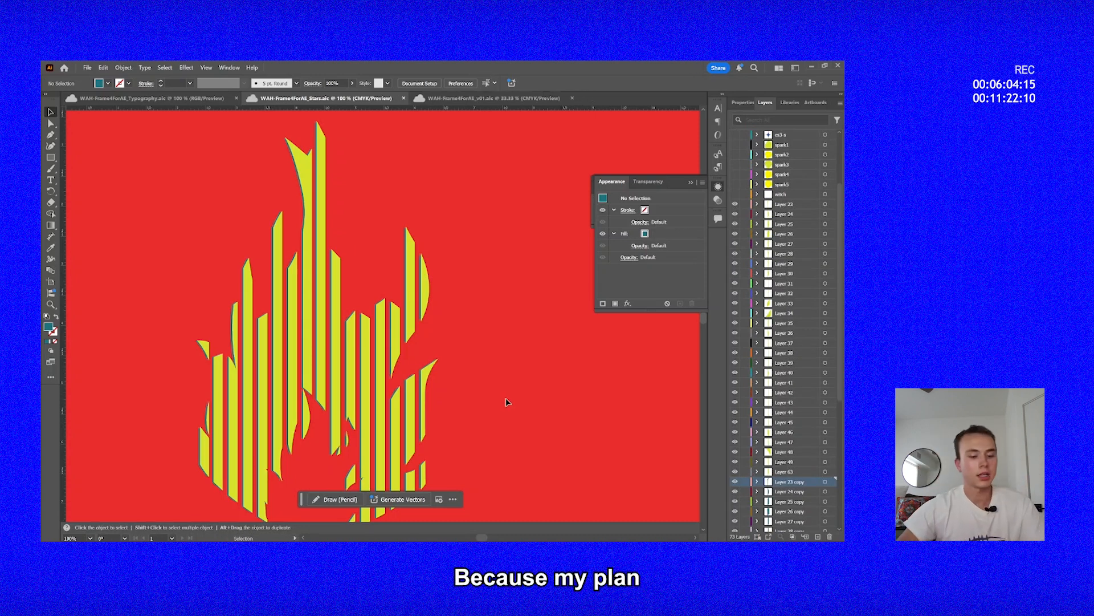
Lock the yellow stripe layers, Layer 23 through Layer 63, leaving the teal copy layers editable.
scroll(506, 399, "down", 2)
left_click_drag(356, 275, 472, 372)
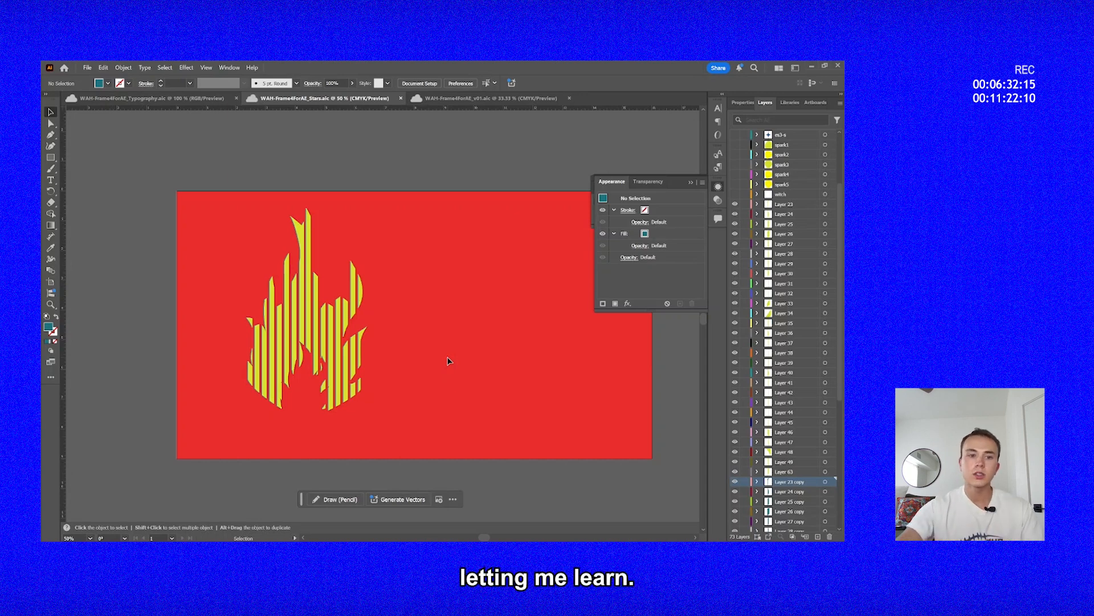
scroll(349, 369, "up", 1)
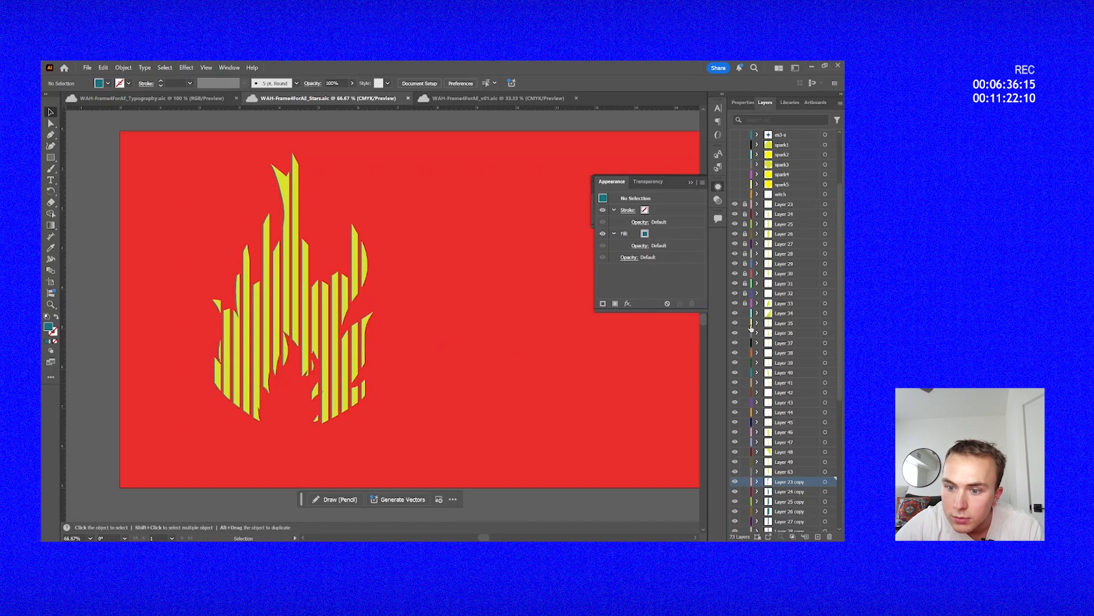
left_click_drag(741, 429, 743, 474)
Recolor all the teal stripe copies with the darker teal fill #056668.
key("ctrl+a")
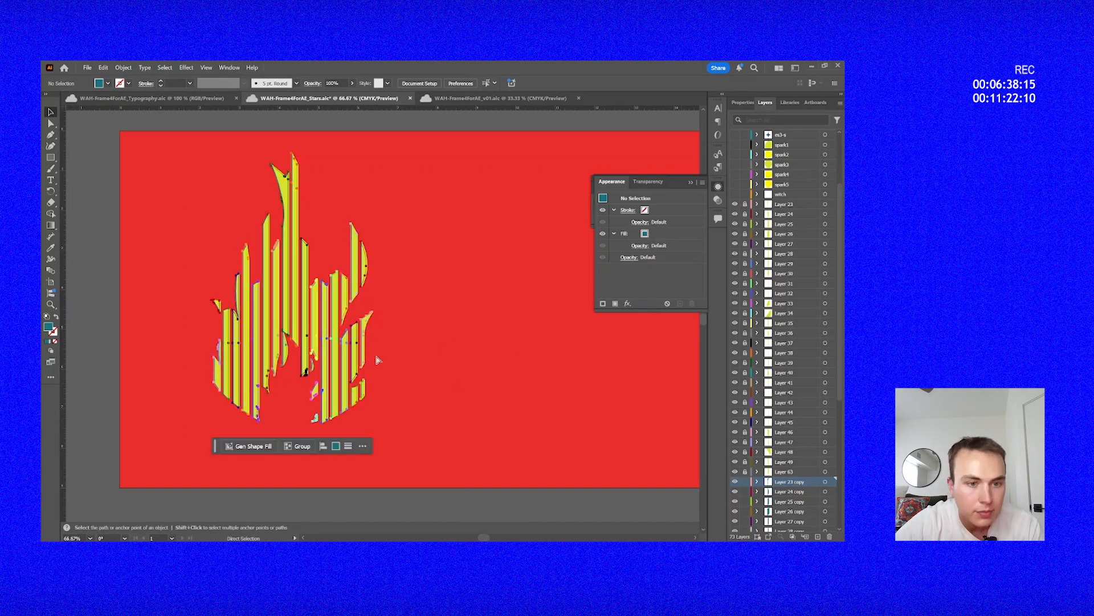
double_click(49, 327)
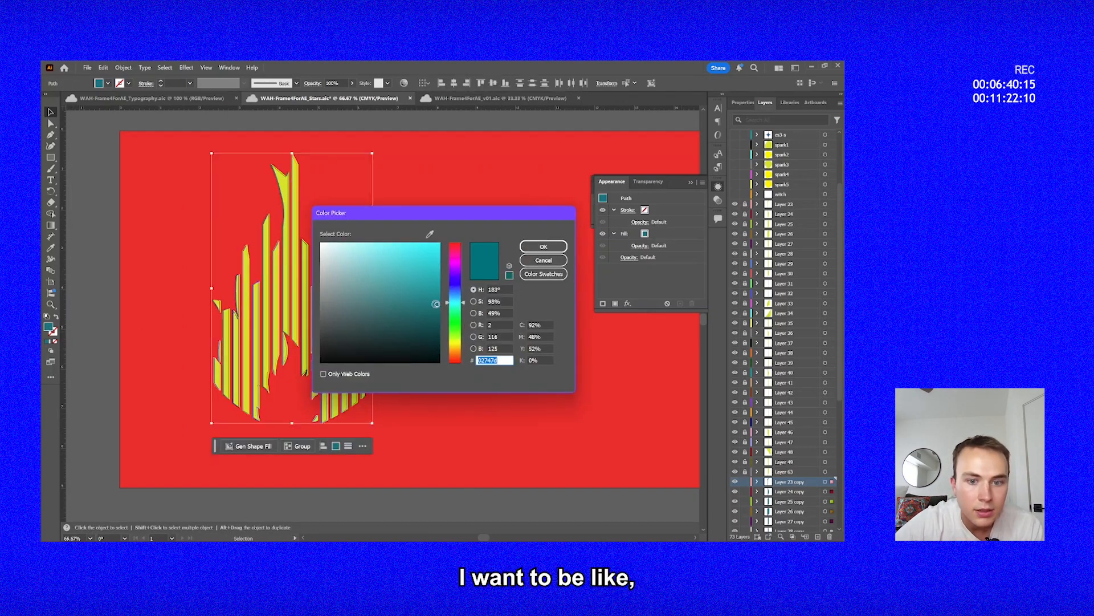
left_click_drag(437, 304, 435, 311)
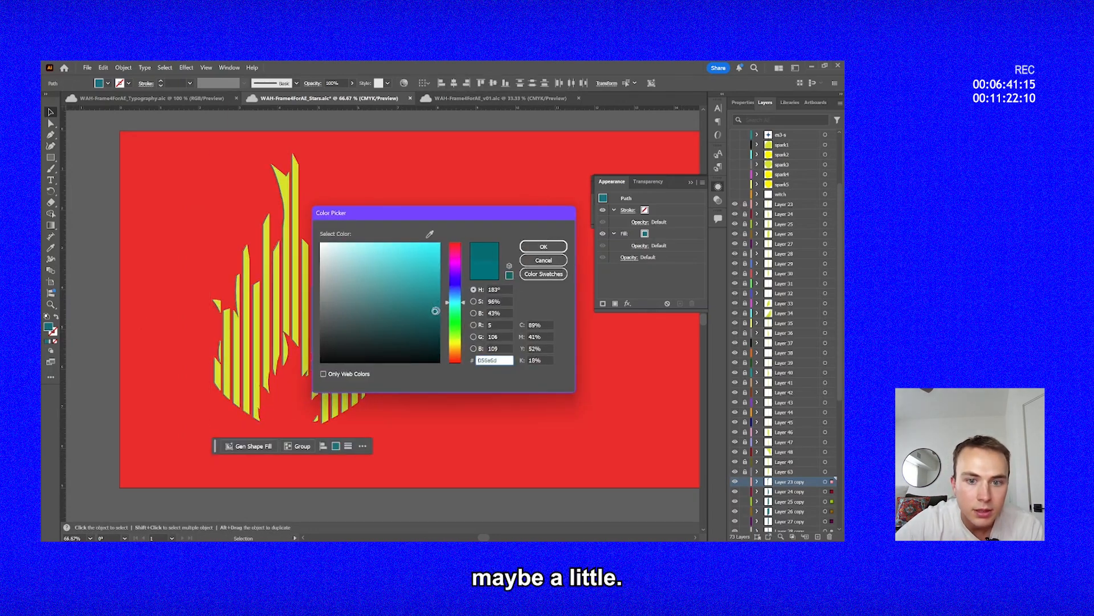
left_click(543, 247)
left_click(402, 347)
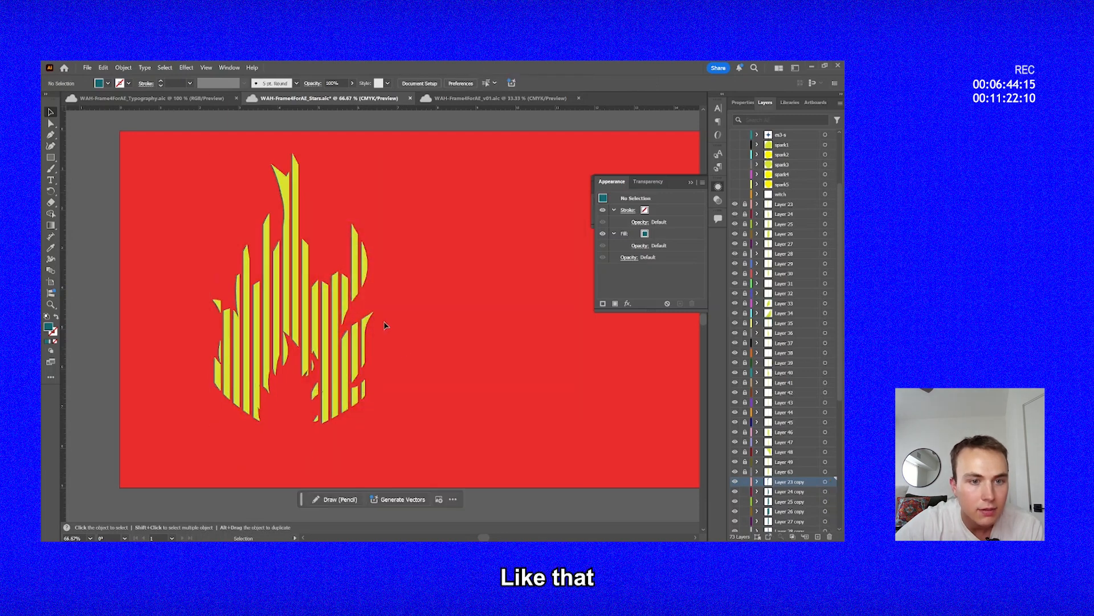
Check the dark teal edges along the yellow stripes up close and save the document.
left_click_drag(384, 314, 422, 337)
key("z")
left_click(367, 314)
left_click(367, 314)
left_click(367, 314)
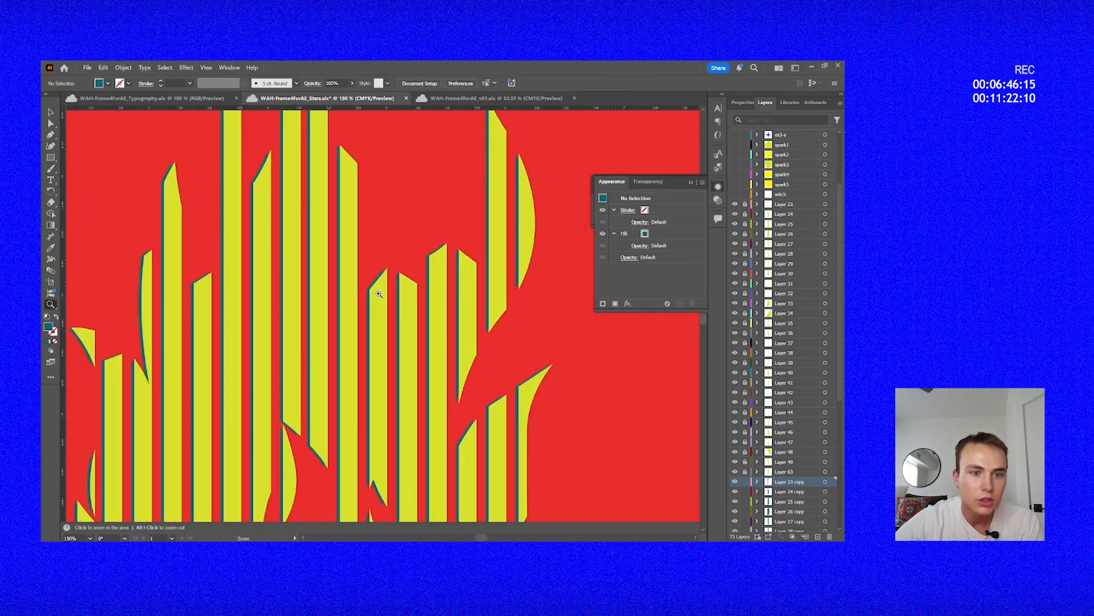
left_click(380, 292, "alt")
left_click(380, 293, "alt")
left_click(380, 292, "alt")
left_click_drag(494, 387, 467, 359)
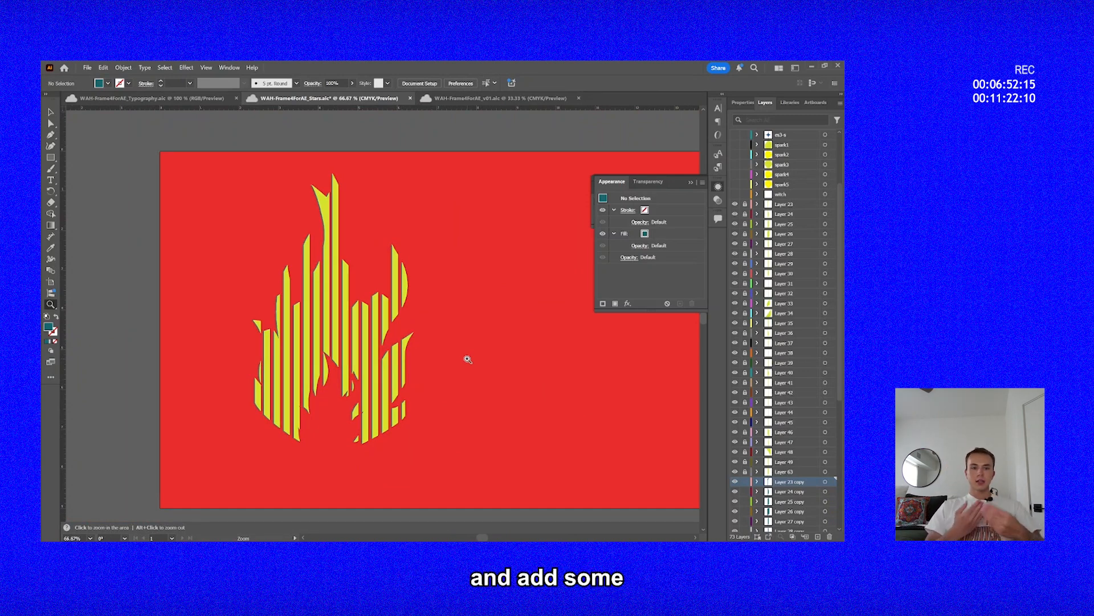
key("ctrl+s")
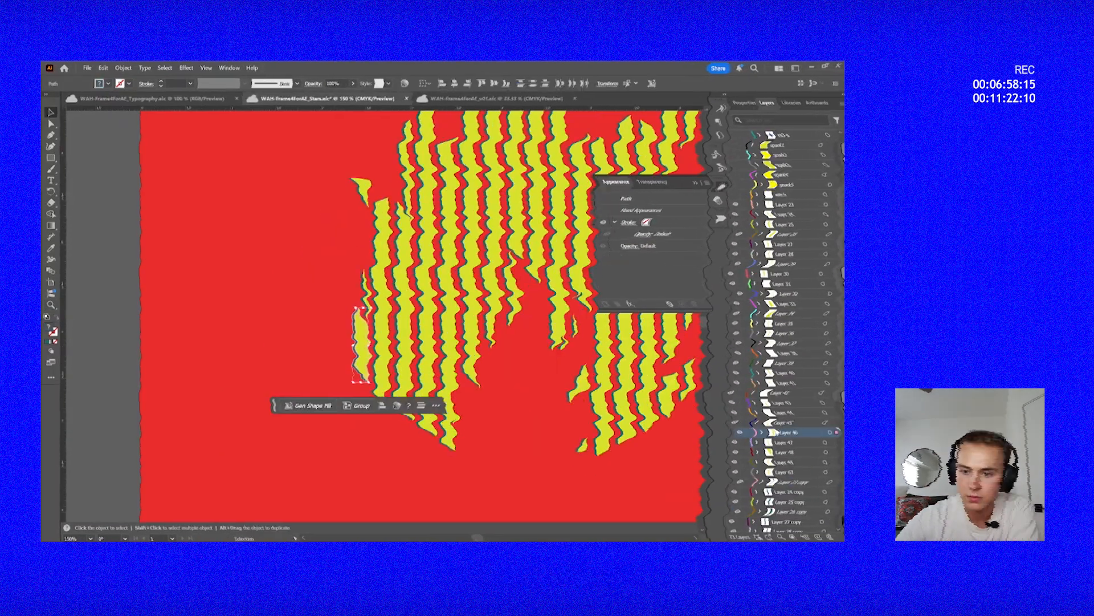
Identify the stripes on the flame's left side and reorder their layers so each teal copy sits directly beneath its yellow stripe.
left_click(366, 288)
left_click_drag(798, 481, 798, 307)
scroll(376, 342, "up", 2)
scroll(376, 285, "right", 2)
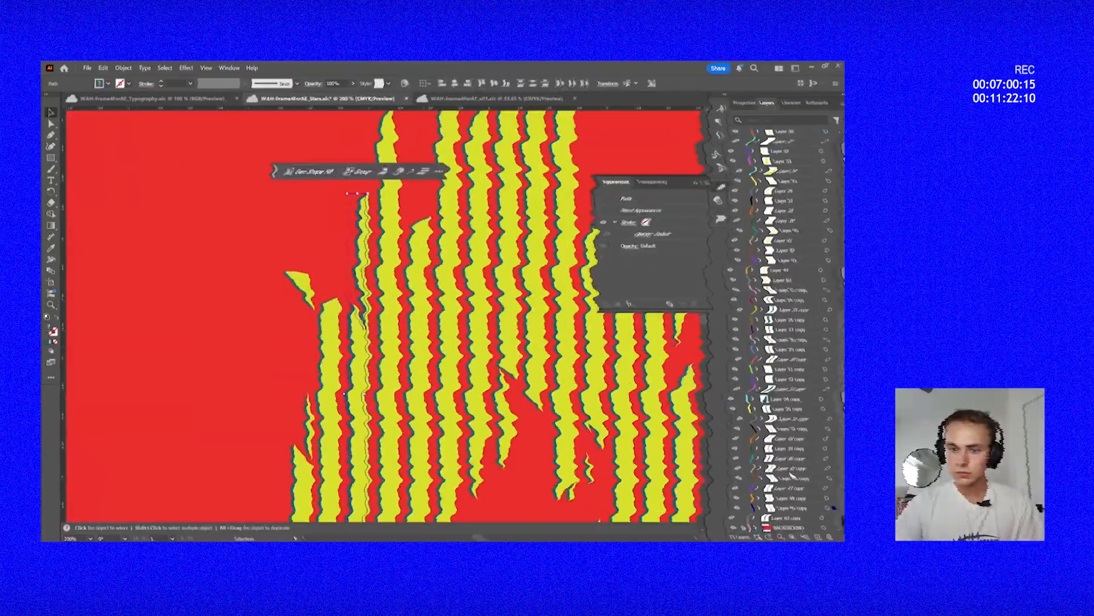
left_click_drag(790, 473, 790, 131)
scroll(376, 285, "up", 3)
left_click(330, 342)
left_click_drag(791, 371, 791, 141)
scroll(376, 285, "down", 2)
left_click(378, 319)
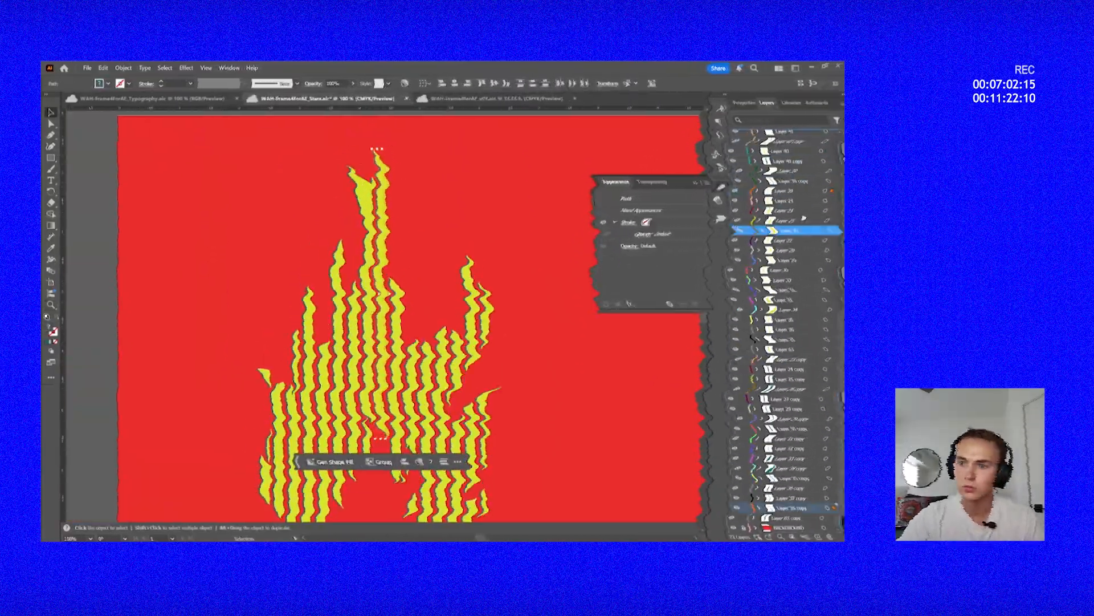
Reorder the layers of the flame's middle stripes, pairing each yellow stripe layer with its teal copy.
scroll(376, 394, "up", 3)
left_click(369, 393)
scroll(370, 393, "down", 3)
left_click(343, 435)
left_click_drag(791, 508, 794, 274)
left_click(340, 353)
left_click(793, 252)
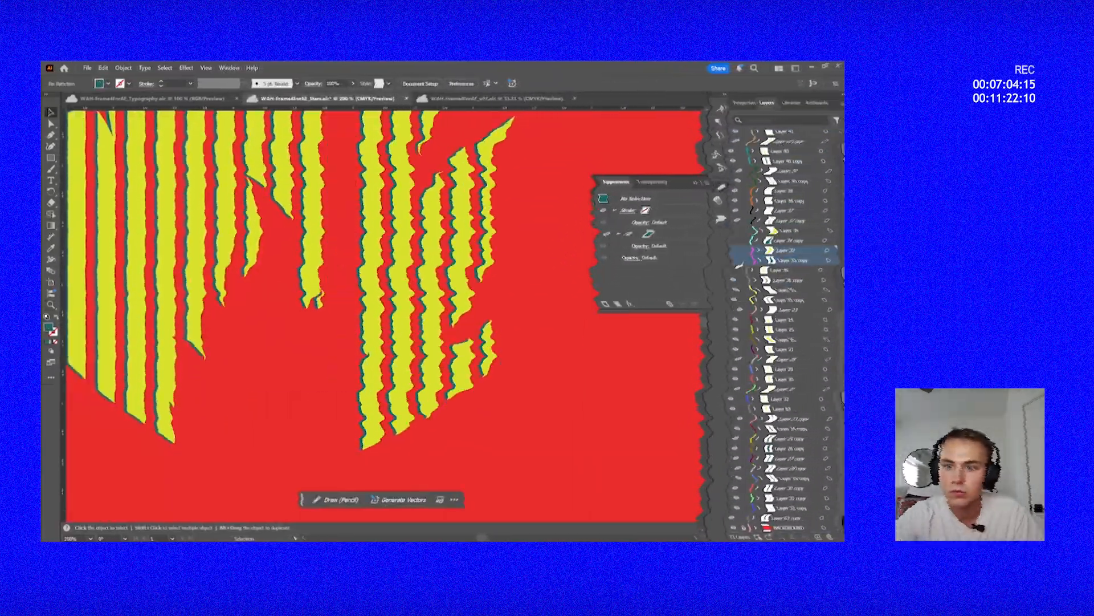
Pair the layers of the flame's right-hand stripes with their teal copies, checking the shapes in outline view.
left_click(359, 325)
left_click_drag(791, 409, 806, 373)
scroll(364, 285, "up", 3)
left_click(281, 224)
scroll(281, 225, "up", 3)
left_click(419, 342)
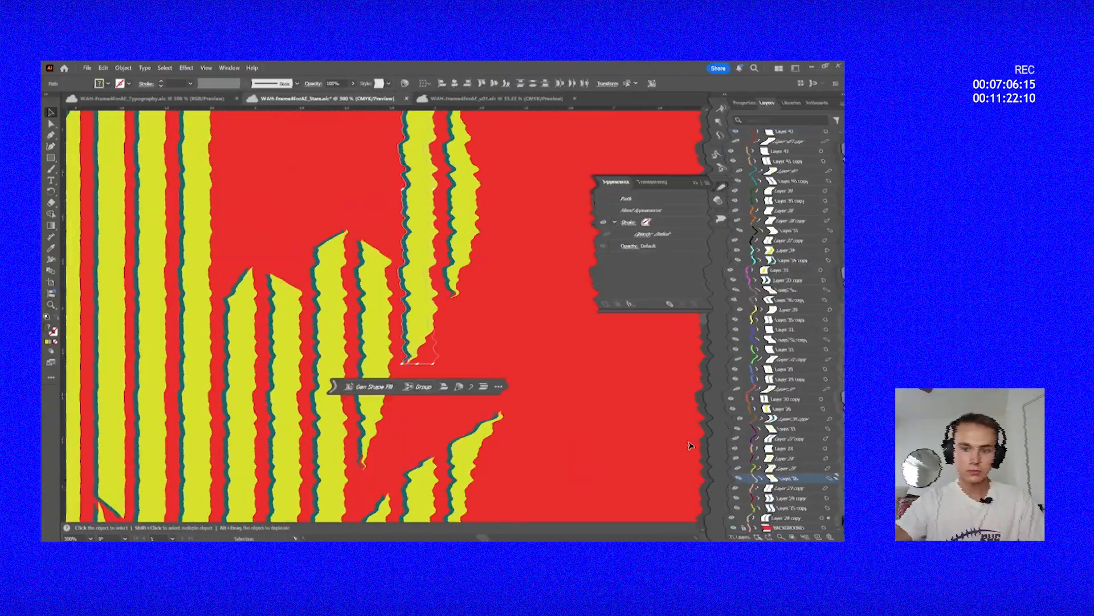
scroll(424, 383, "down", 3)
key("ctrl+y")
key("ctrl+y")
left_click(281, 356)
Show the star and spark layers without the red background, and inspect the star beside the tallest stripe.
scroll(281, 297, "up", 3)
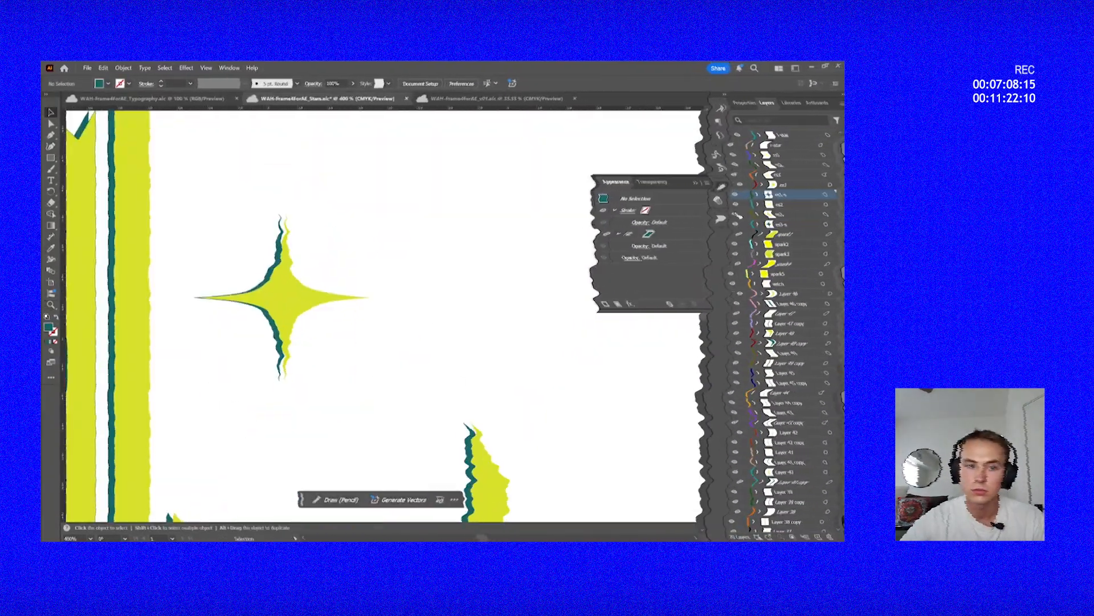
left_click(281, 298)
left_click(759, 225)
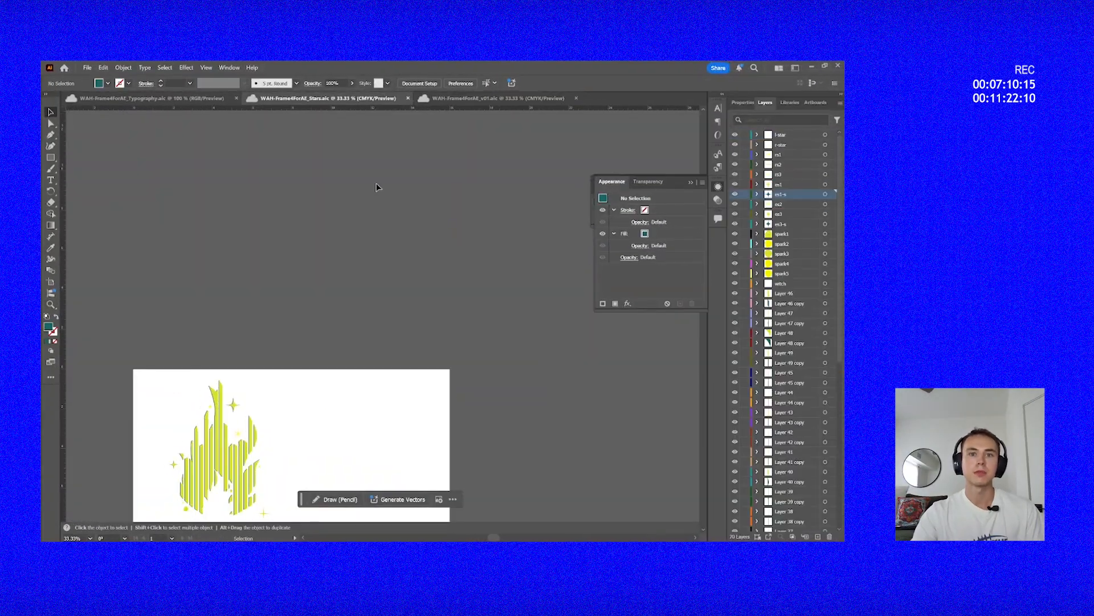
left_click_drag(361, 400, 444, 261)
key("z")
left_click(429, 306)
left_click_drag(348, 340, 461, 334)
key("v")
key("z")
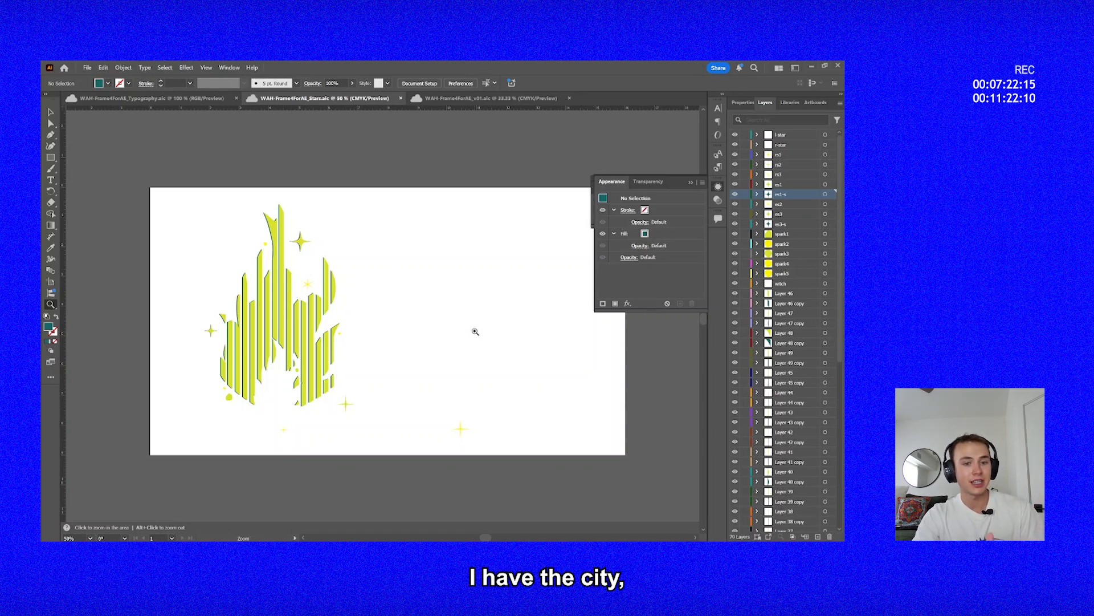
Switch to WAH-Frame4ForAE_v01.aic and examine the full length of the yellow brick road beyond the artboard.
left_click(492, 99)
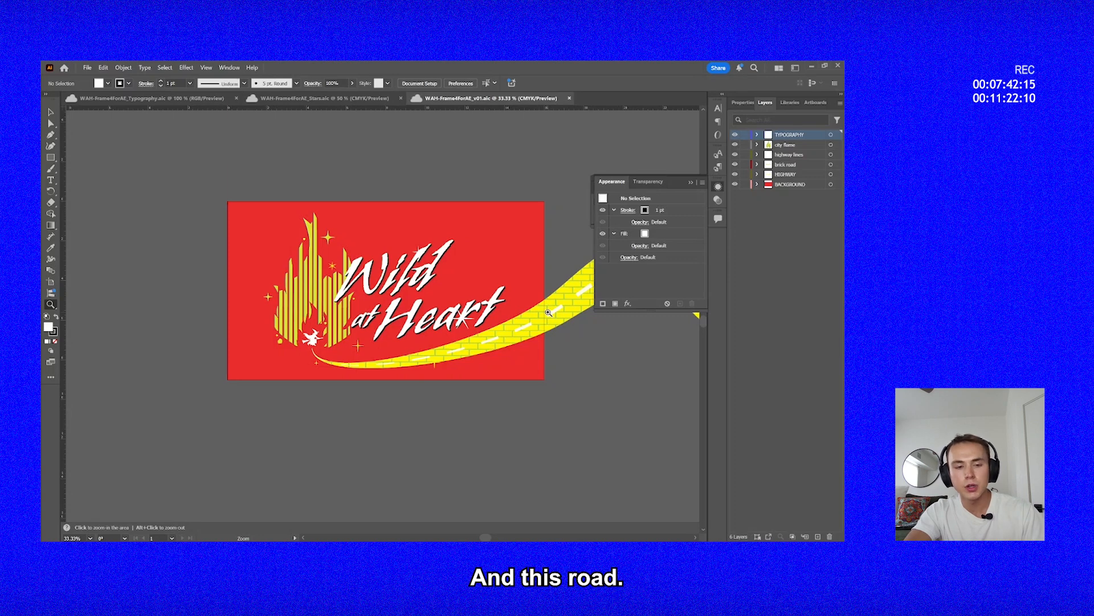
left_click_drag(593, 342, 232, 334)
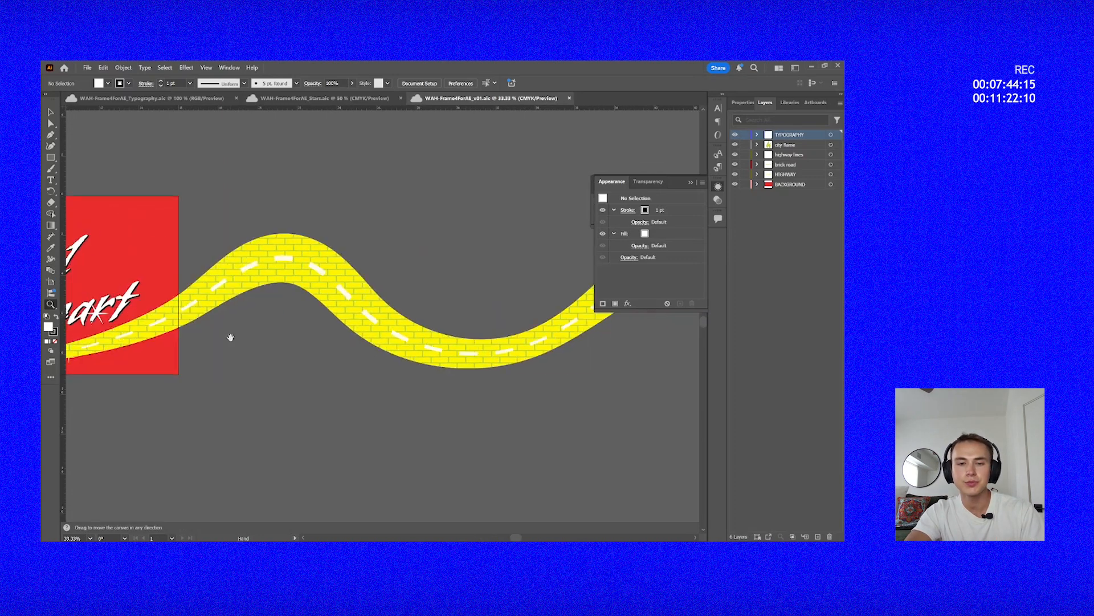
left_click_drag(638, 319, 171, 341)
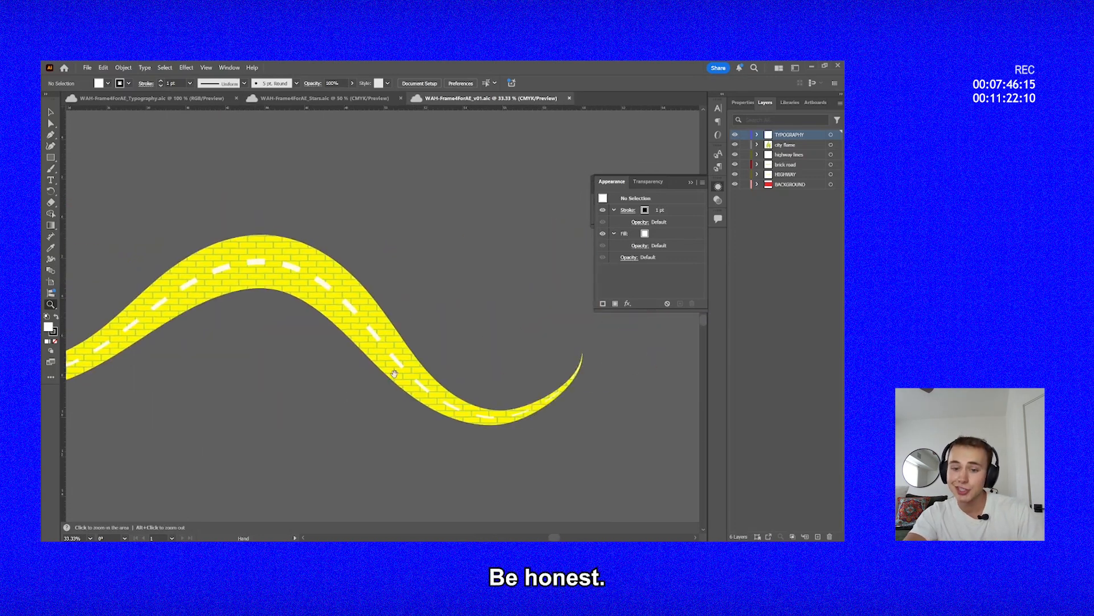
left_click_drag(220, 421, 609, 405)
left_click_drag(94, 390, 501, 381)
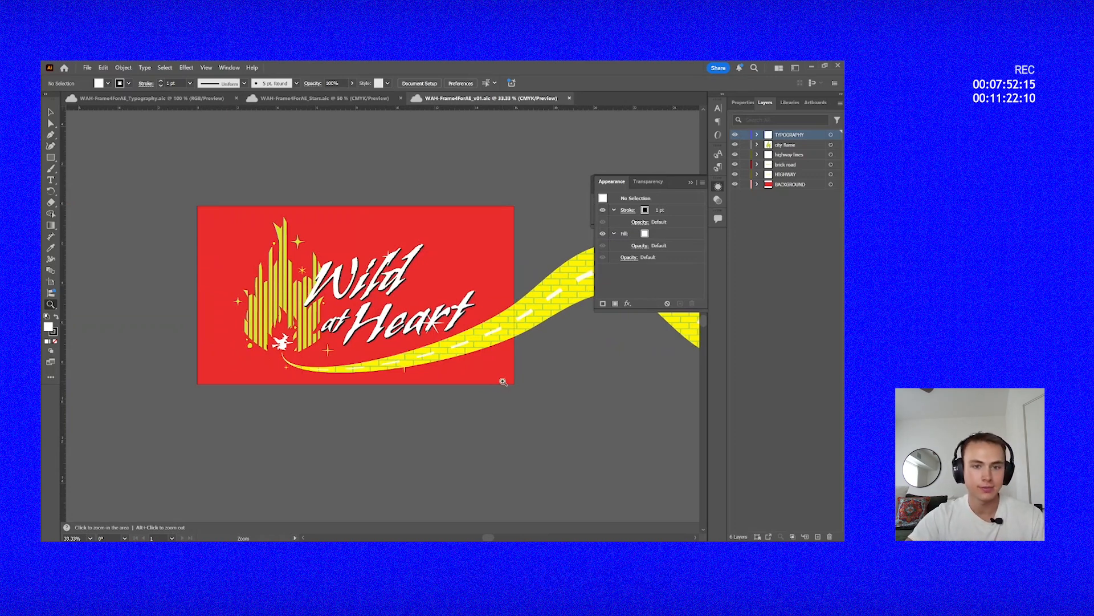
Save the document as WAH-Frame4ForAE_Road.aic, keeping only the highway lines, brick road and HIGHWAY layers.
key("v")
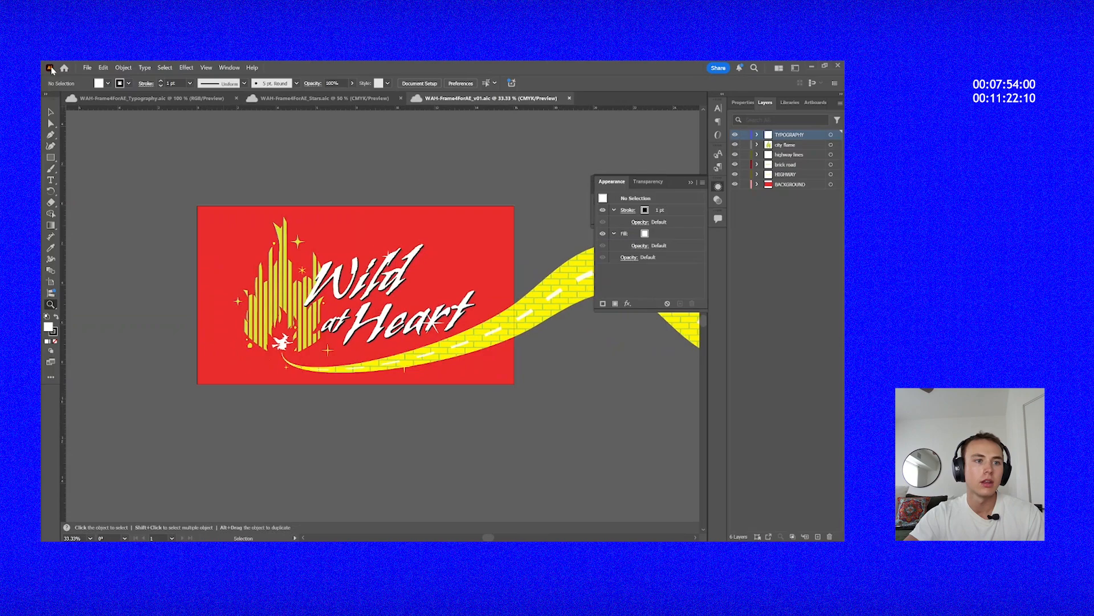
left_click(87, 67)
left_click(114, 170)
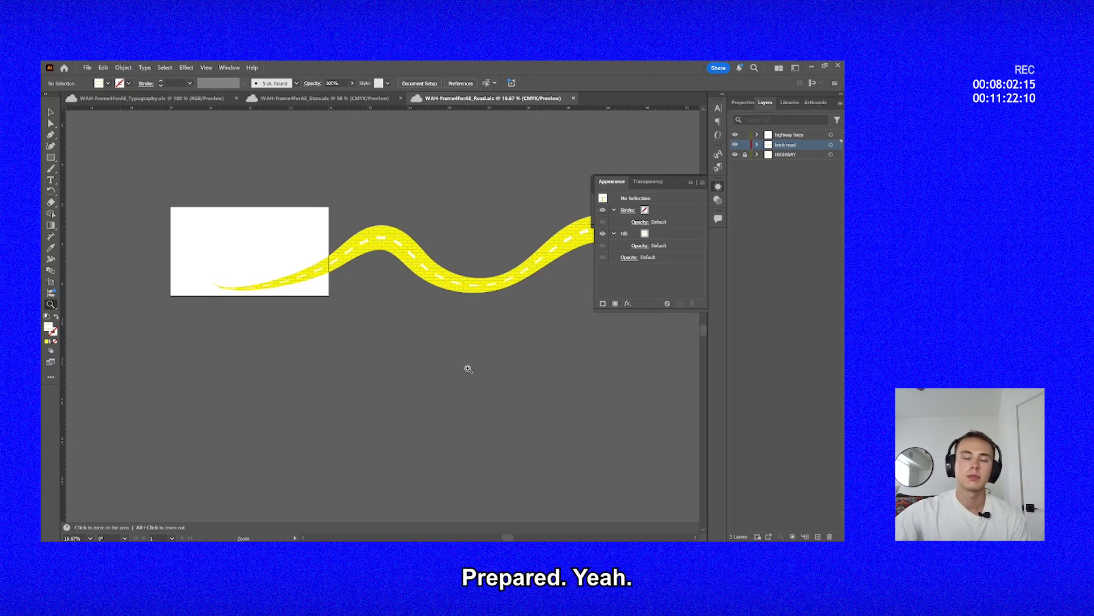
Examine the isolated brick road and its white dashes, from the tapered start through the first bends.
left_click(436, 313)
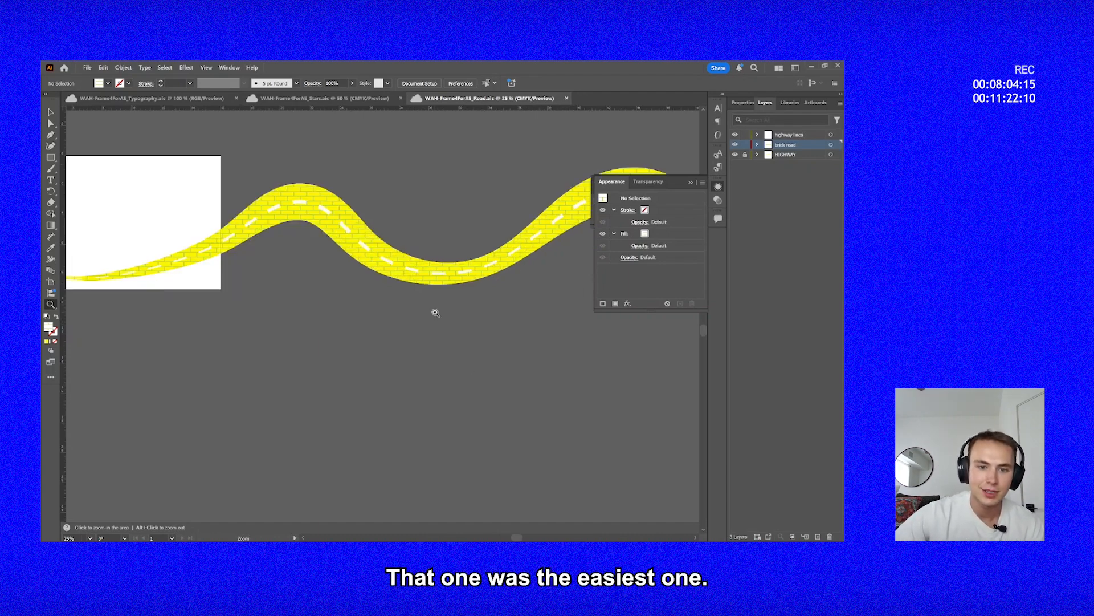
left_click(376, 274)
left_click(376, 274)
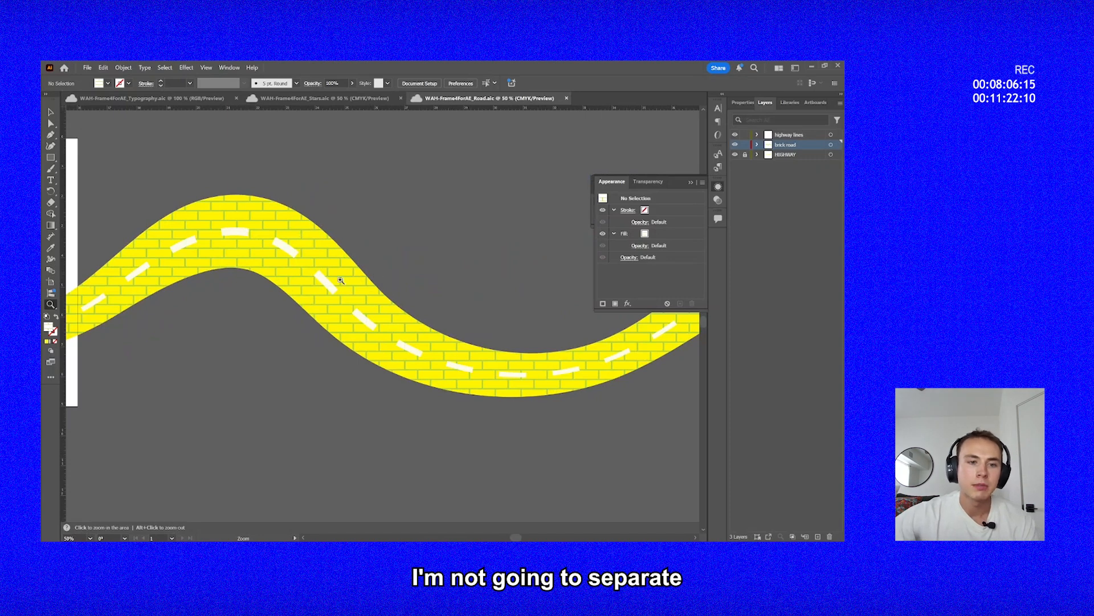
left_click_drag(175, 359, 512, 362)
left_click_drag(234, 441, 367, 412)
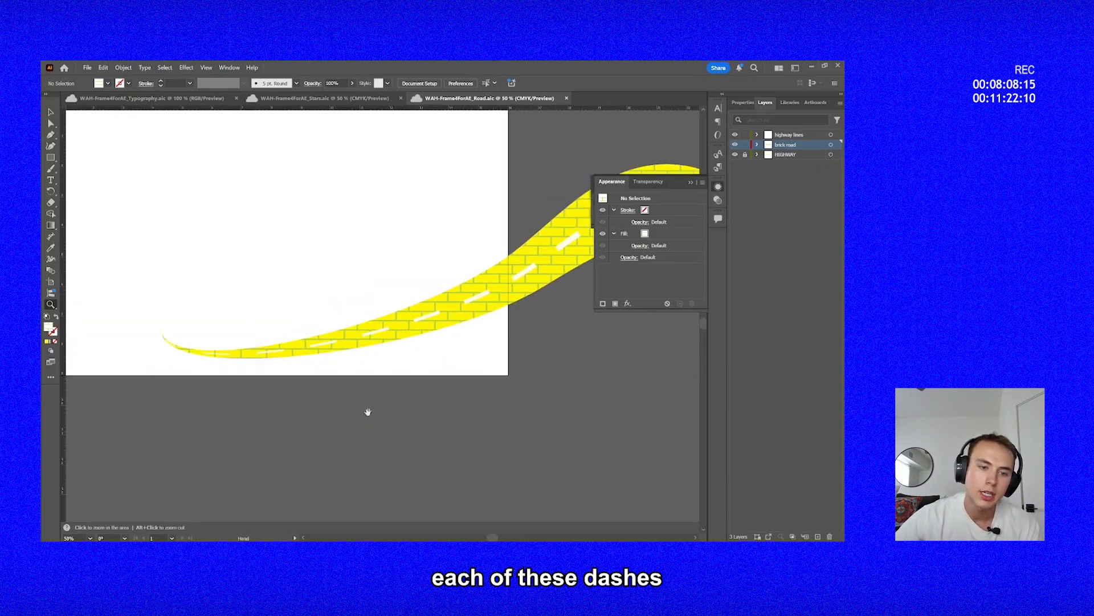
left_click_drag(481, 292, 111, 400)
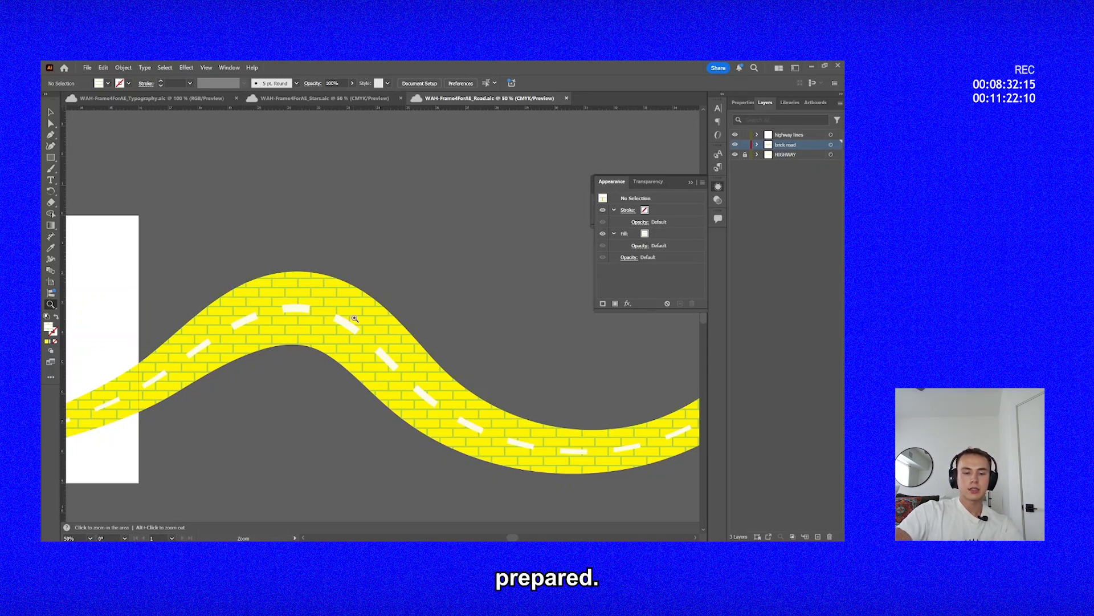
left_click_drag(354, 318, 444, 281)
left_click(362, 360, "alt")
left_click(362, 360, "alt")
left_click_drag(338, 346, 341, 397)
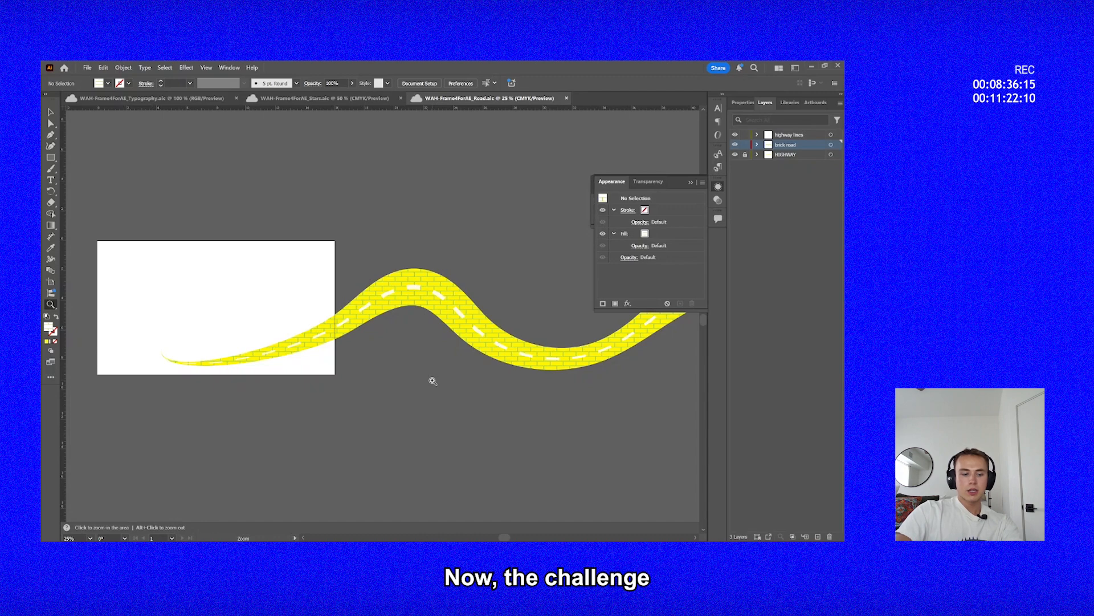
left_click_drag(433, 381, 422, 428)
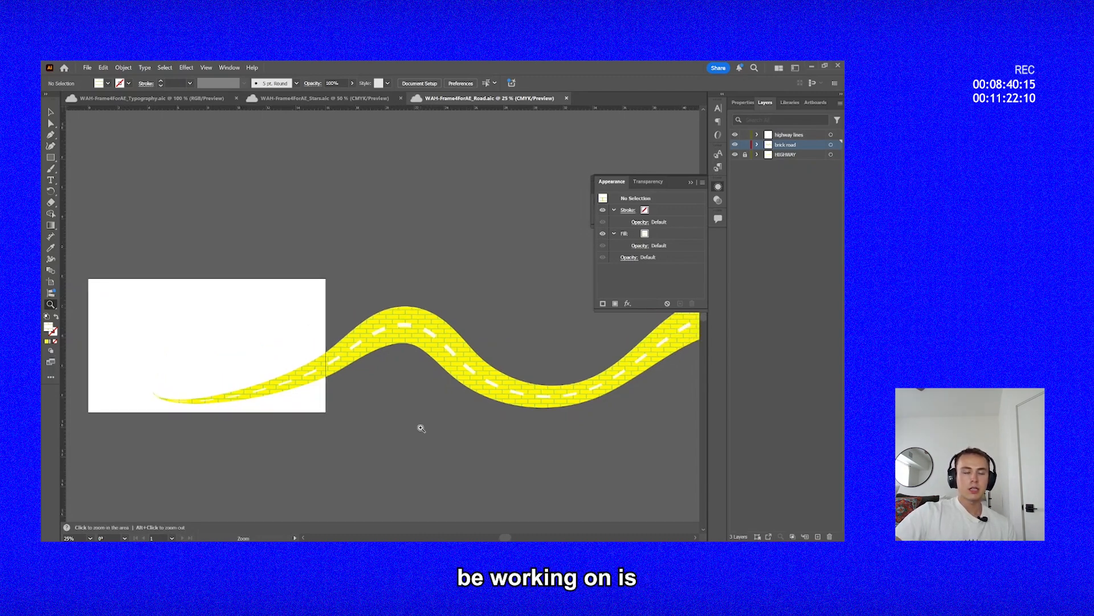
Reopen the recent file WAH-Frame4ForAE_v01.aic alongside the separated typography, stars and road documents.
left_click(314, 101)
left_click(471, 97)
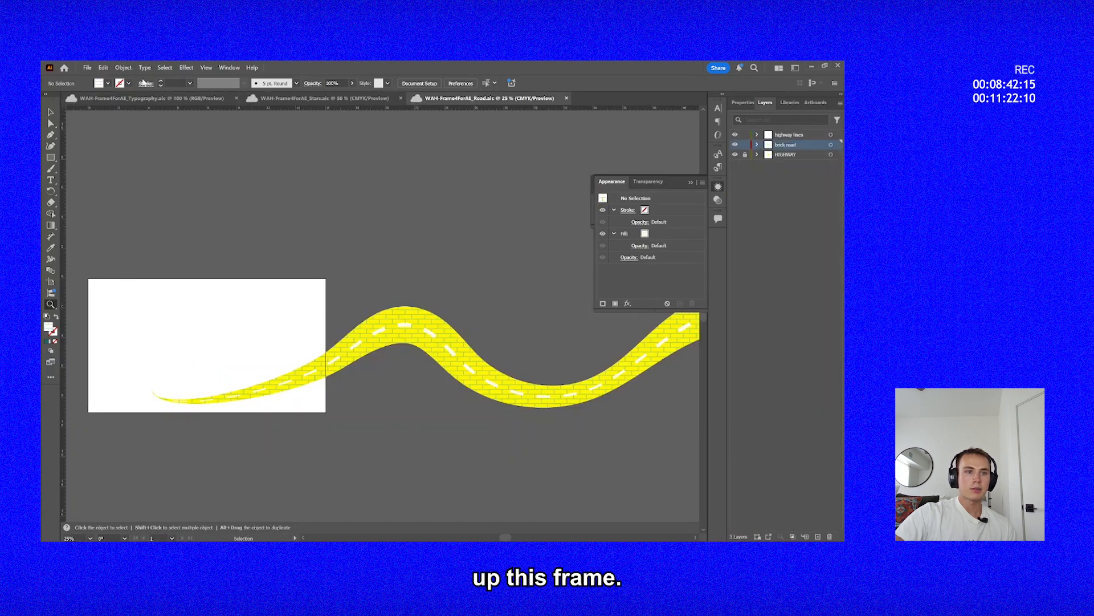
left_click(87, 67)
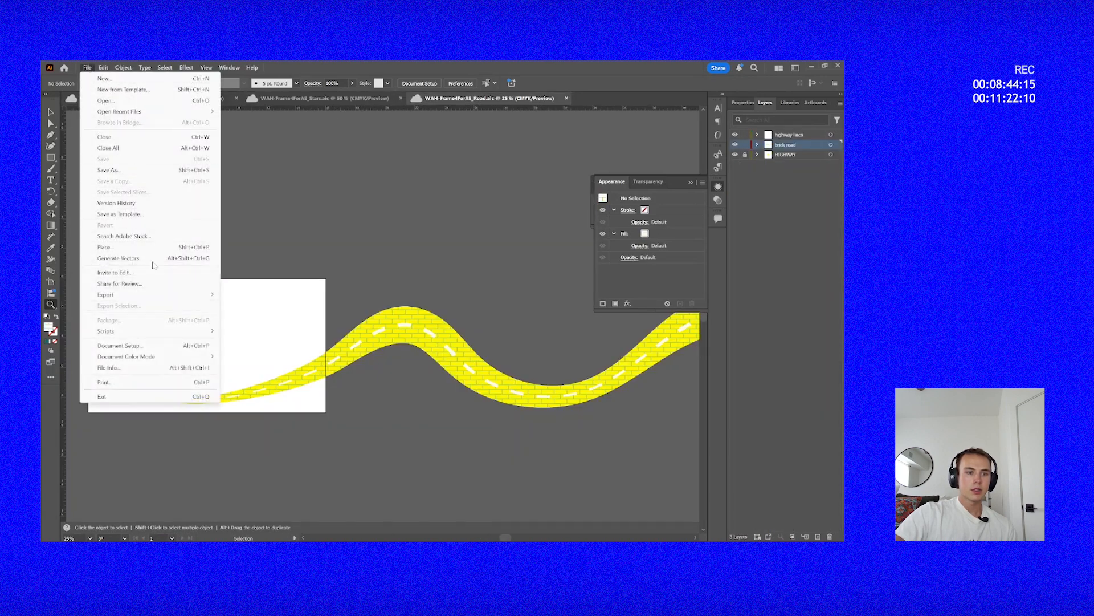
mouse_move(157, 111)
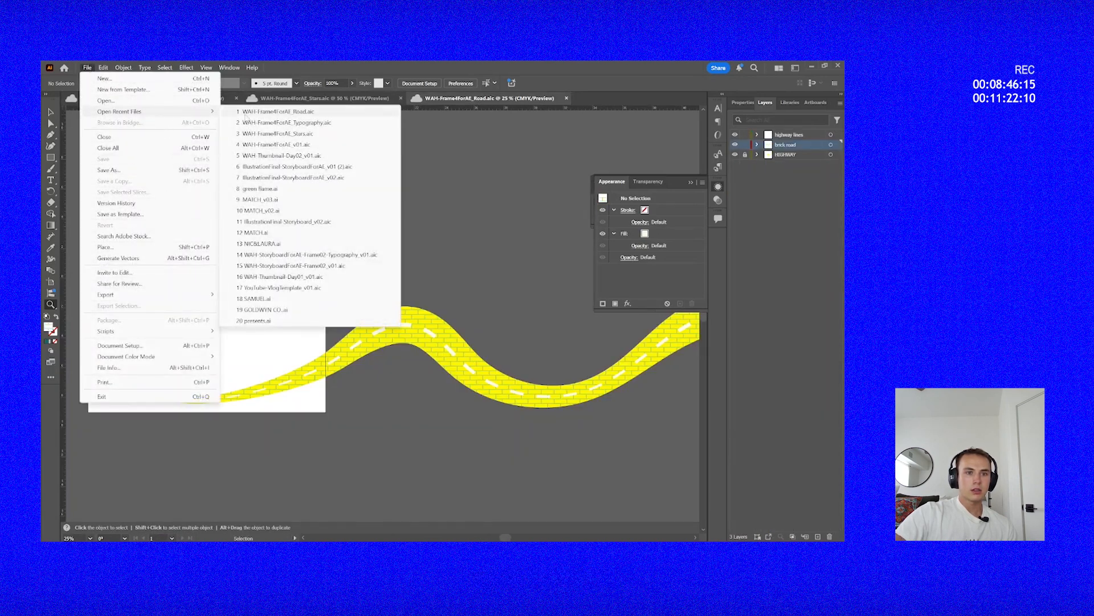
left_click(299, 145)
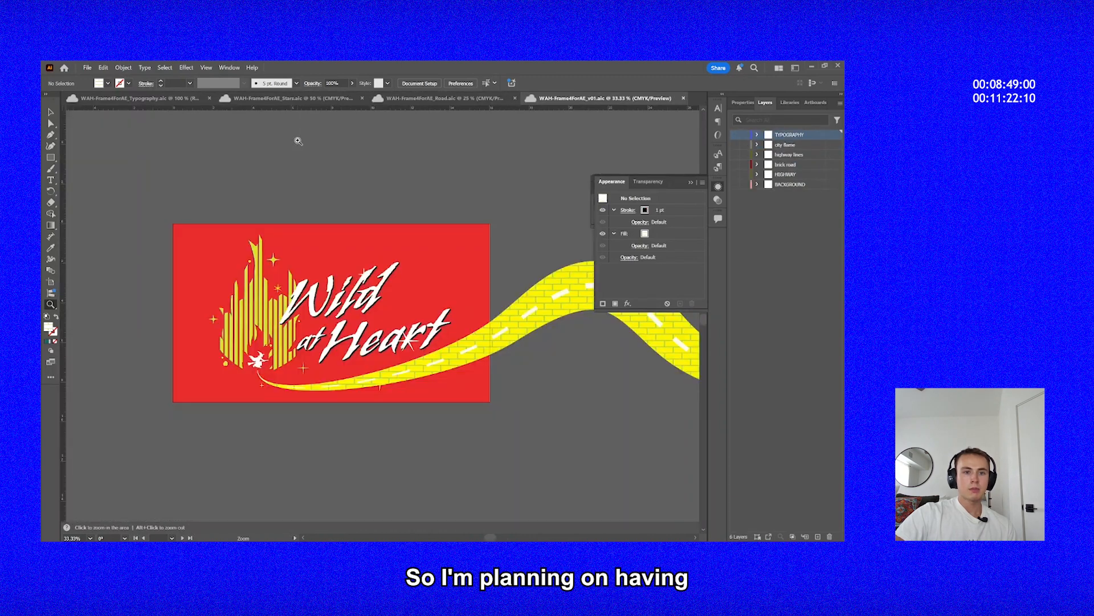
Examine the complete title frame and follow the brick road past the artboard's edge.
left_click(286, 326)
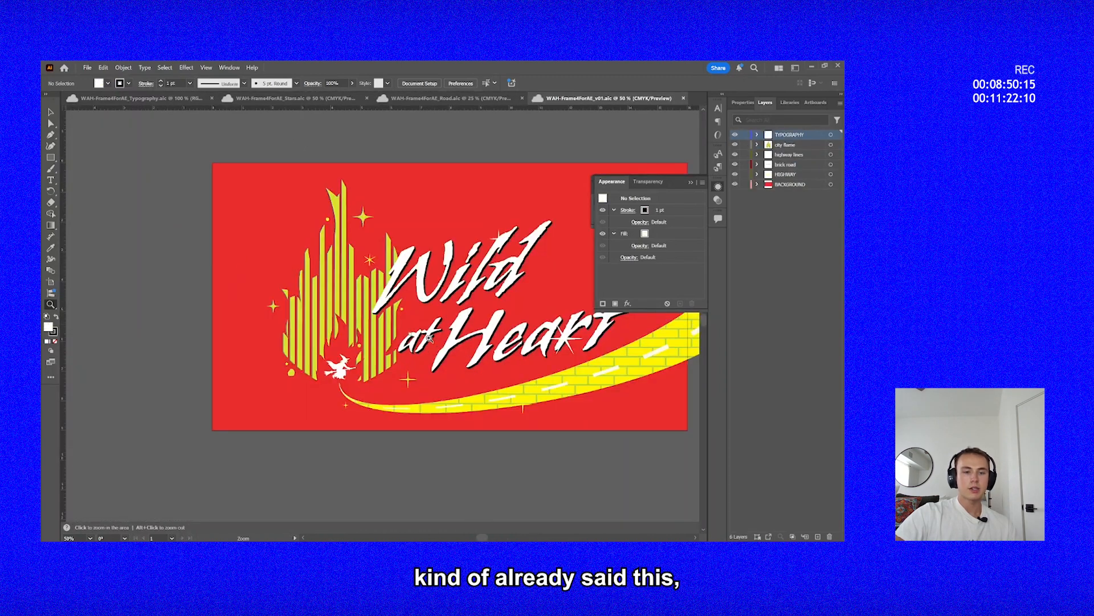
left_click_drag(380, 325, 307, 353)
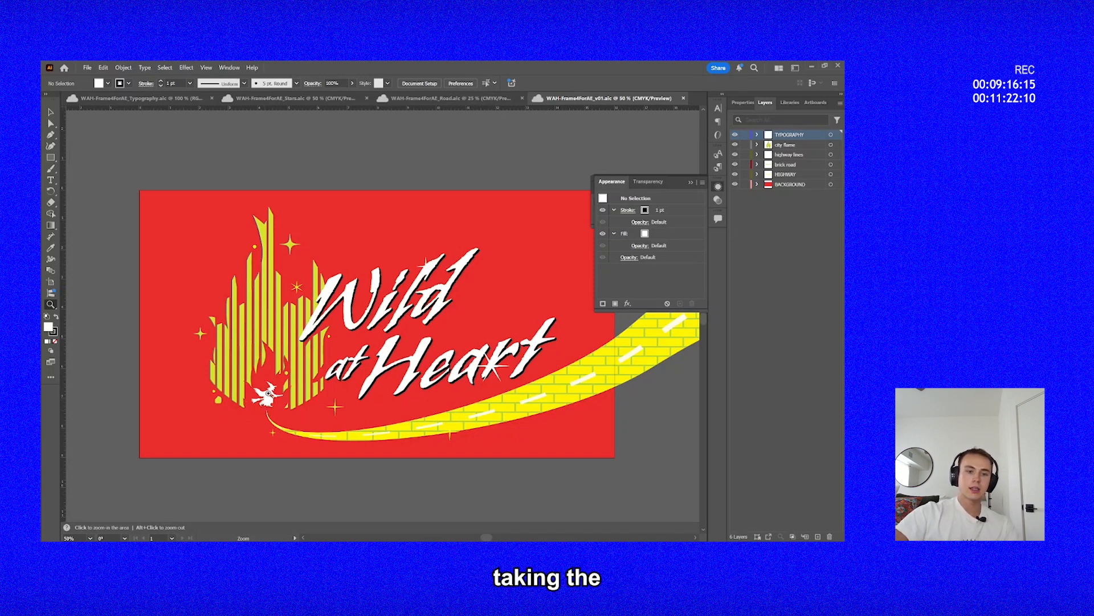
left_click_drag(384, 423, 327, 408)
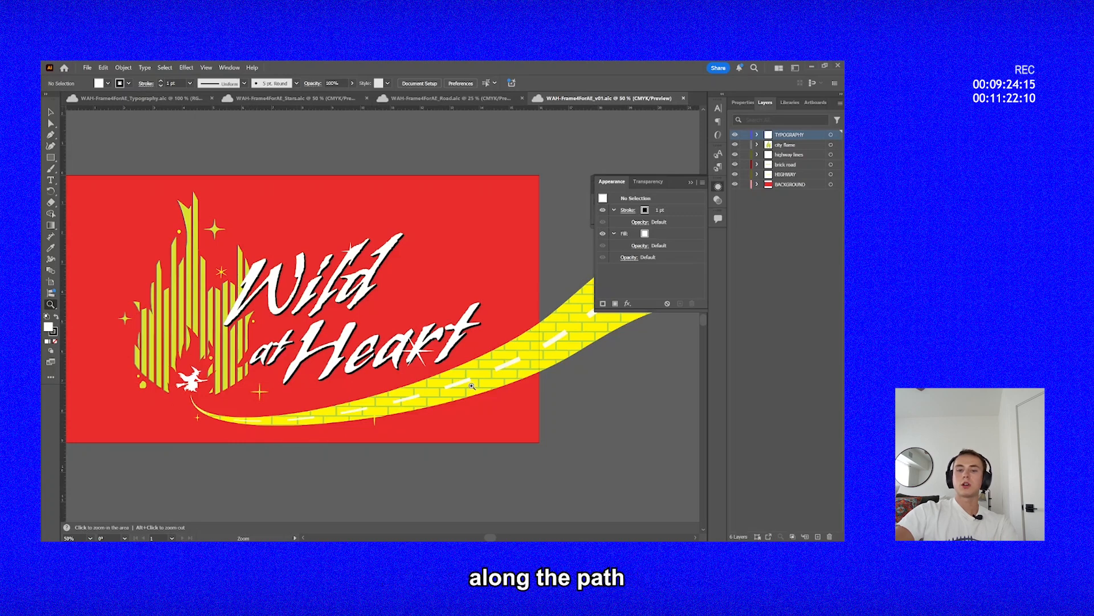
left_click_drag(553, 345, 242, 379)
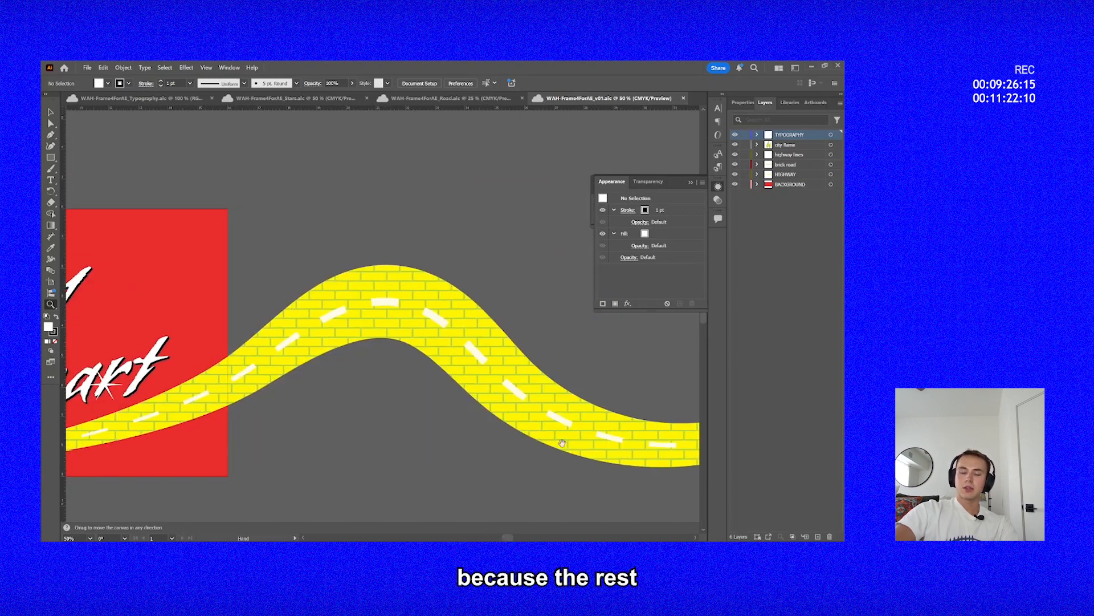
left_click_drag(562, 443, 219, 426)
left_click_drag(487, 310, 228, 310)
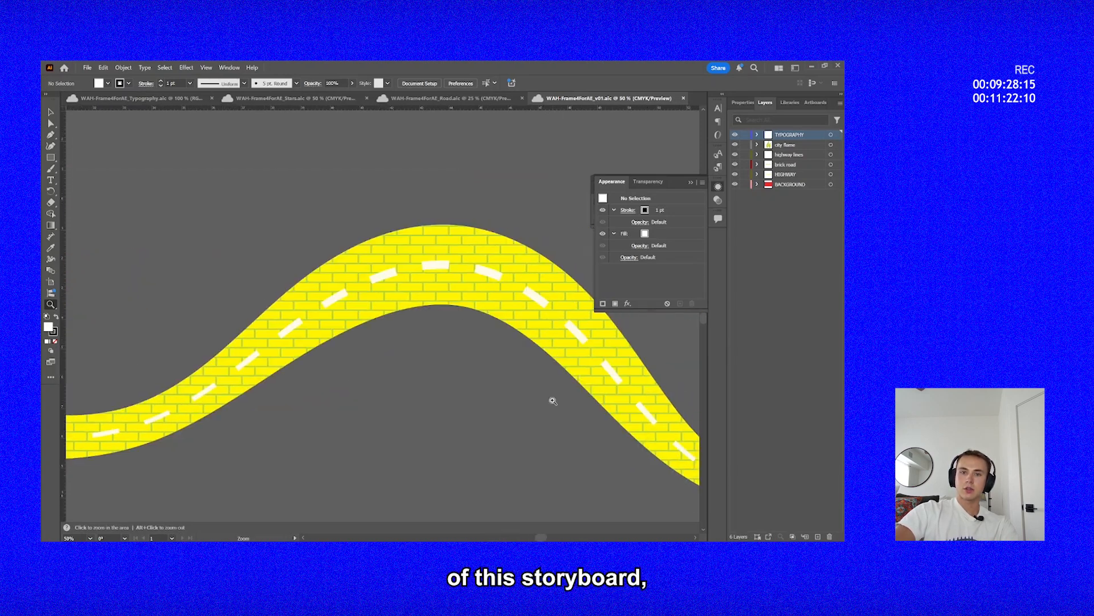
Open the storyboard IllustrationFinal-StoryboardForAE_v01 (2).aic from the Creative Cloud files.
left_click(87, 67)
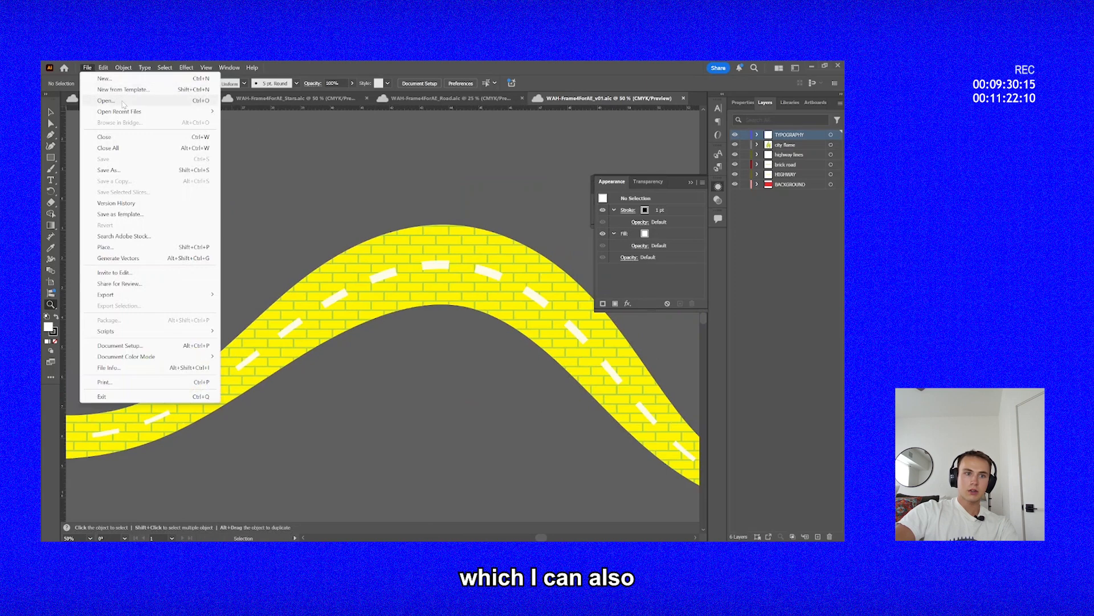
left_click(106, 101)
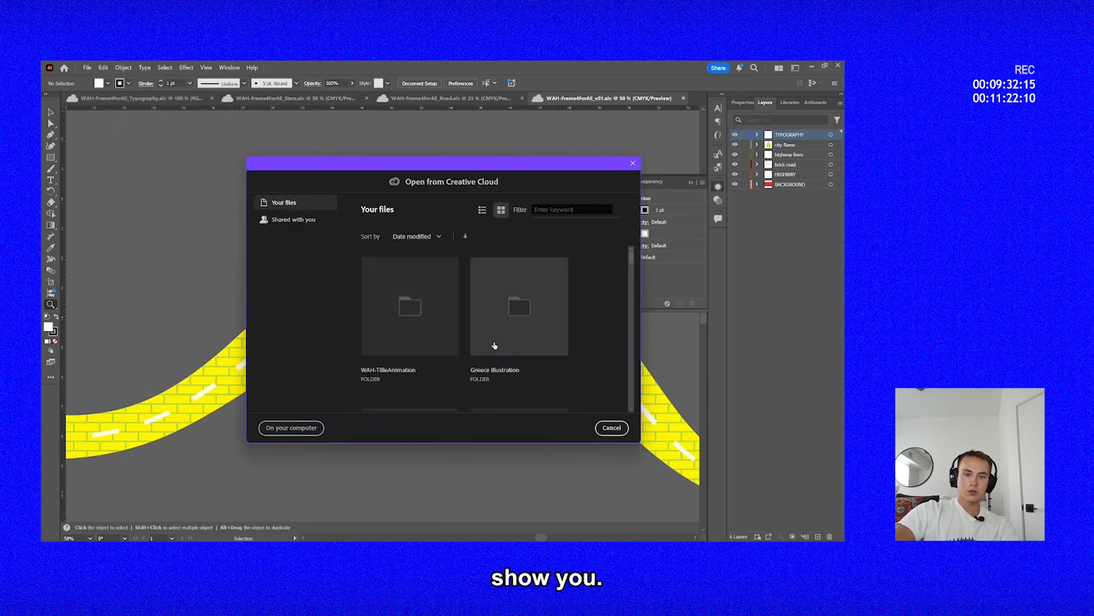
left_click(495, 346)
left_click(417, 329)
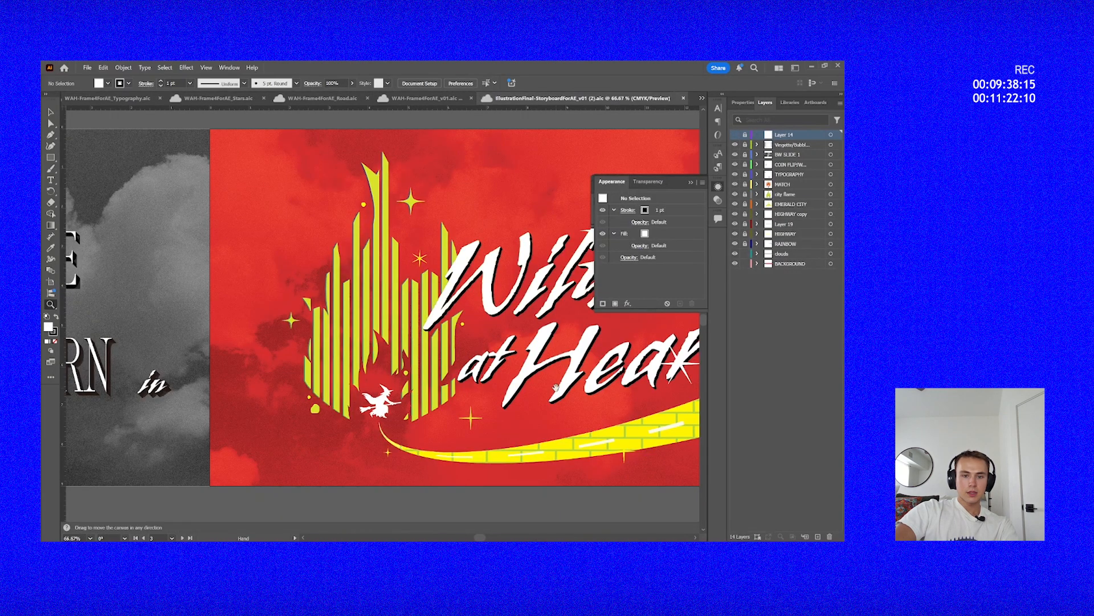
Follow the brick road through the storyboard from the title frame past the star and lasso to the rainbow frame.
left_click_drag(556, 387, 215, 484)
left_click(359, 358, "alt")
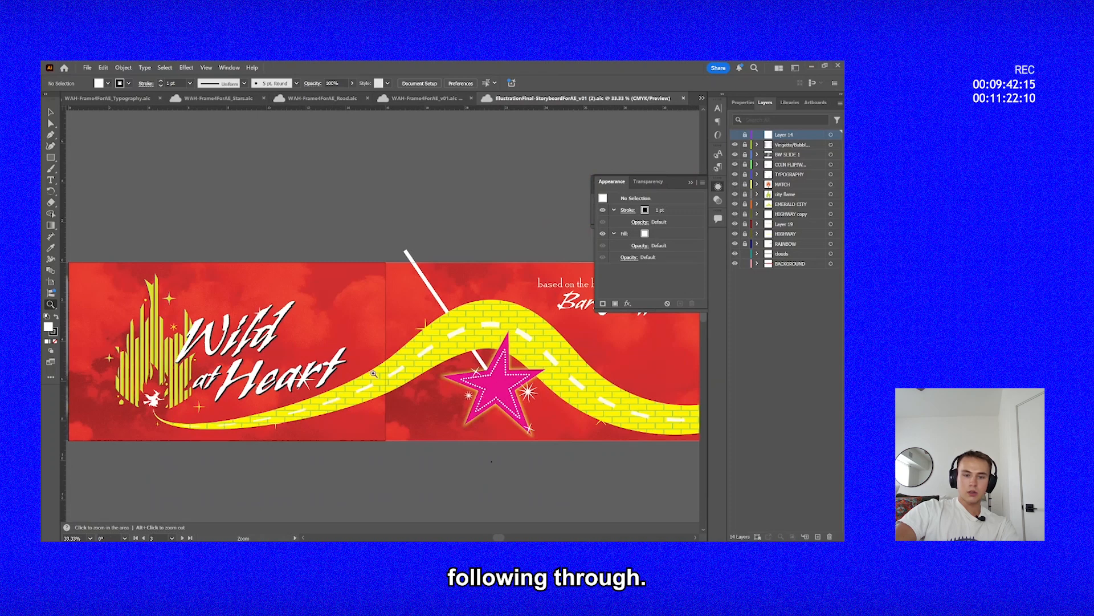
left_click_drag(456, 314, 265, 303)
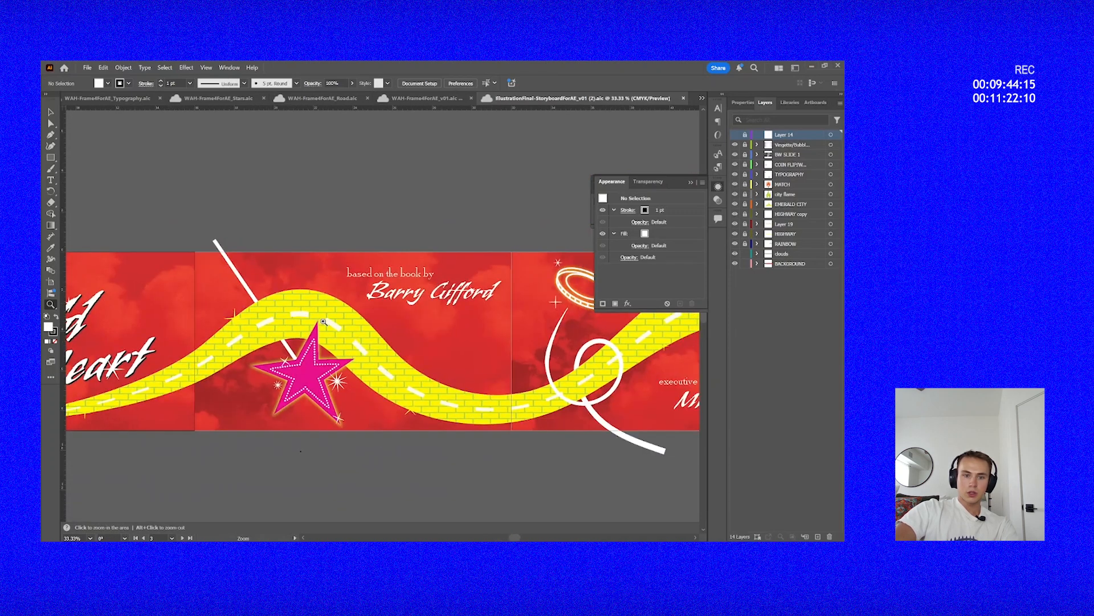
left_click_drag(415, 284, 190, 288)
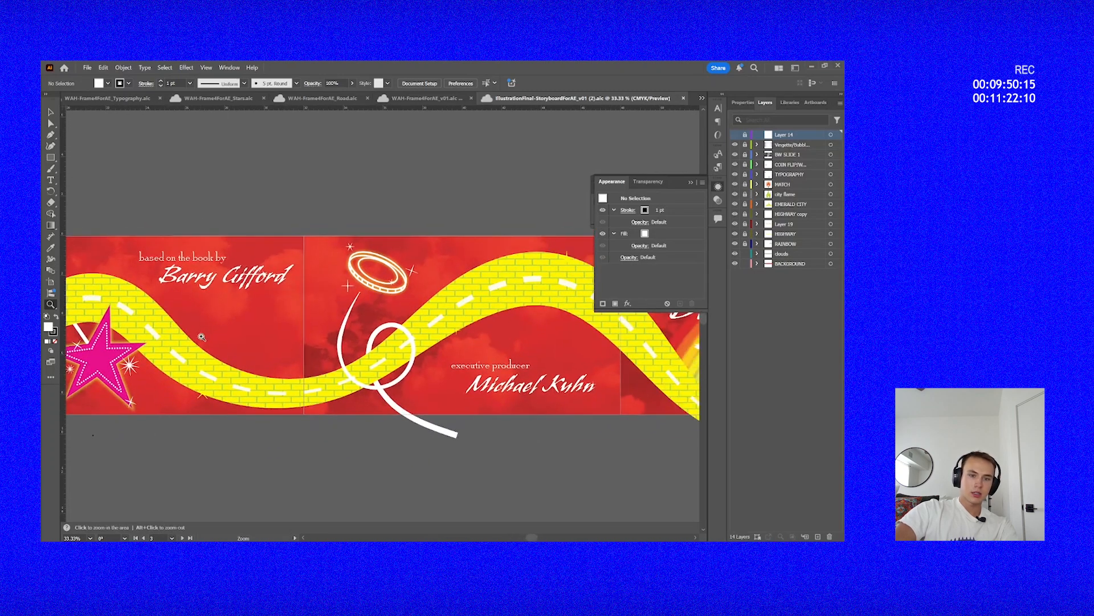
left_click_drag(453, 411, 560, 452)
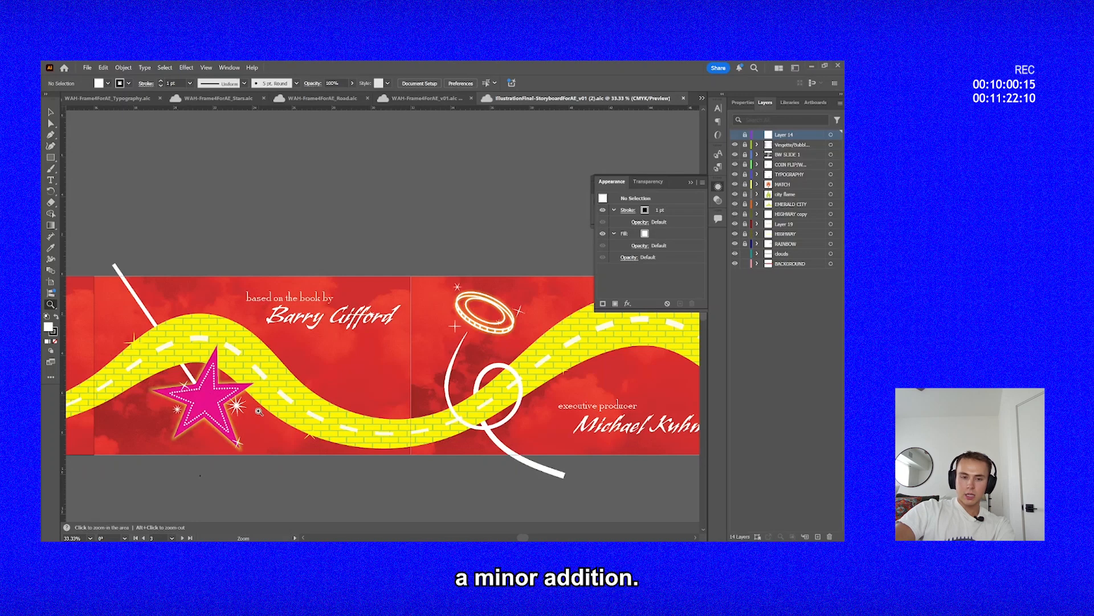
left_click_drag(417, 391, 143, 403)
left_click_drag(301, 381, 220, 372)
left_click_drag(431, 389, 245, 337)
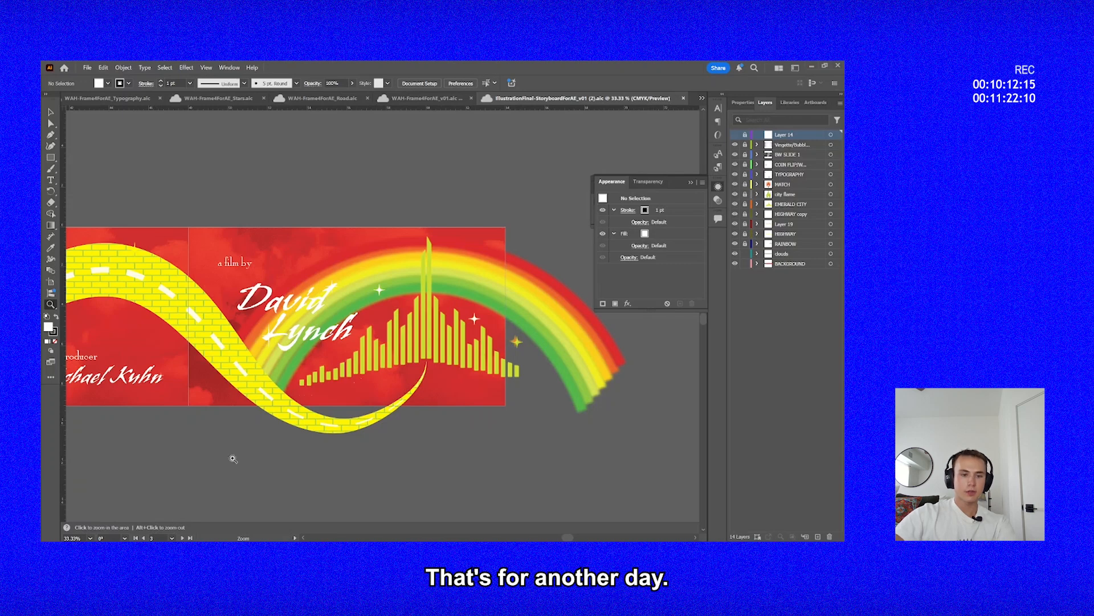
Go back to the storyboard's title frame and review how the road leads into the star and lasso frames.
left_click_drag(233, 458, 592, 446)
left_click_drag(264, 428, 553, 435)
left_click_drag(76, 432, 371, 459)
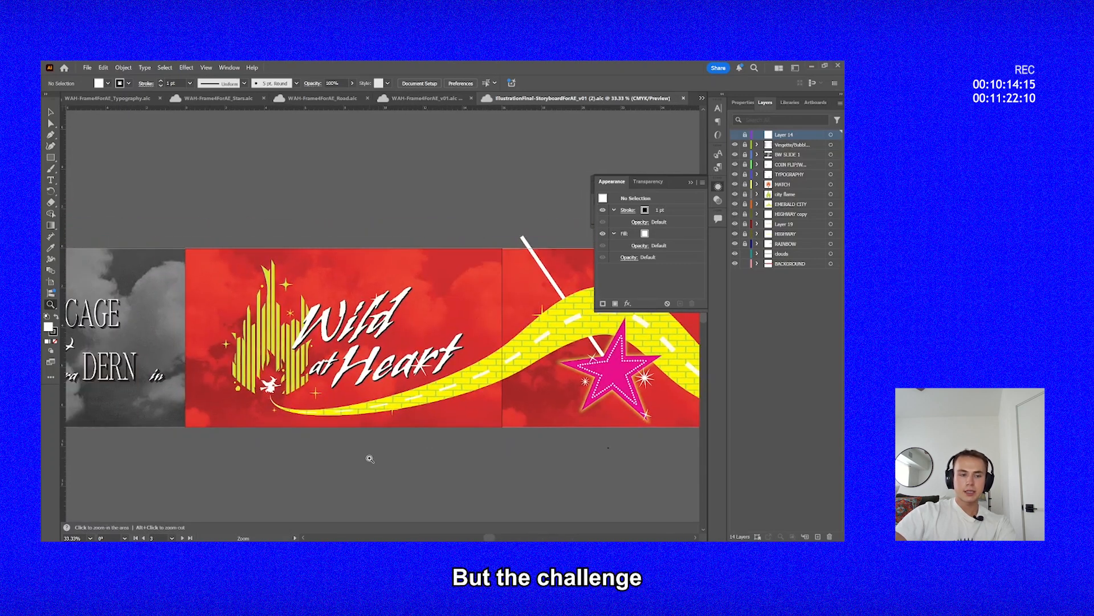
left_click_drag(296, 405, 224, 405)
left_click_drag(485, 328, 337, 317)
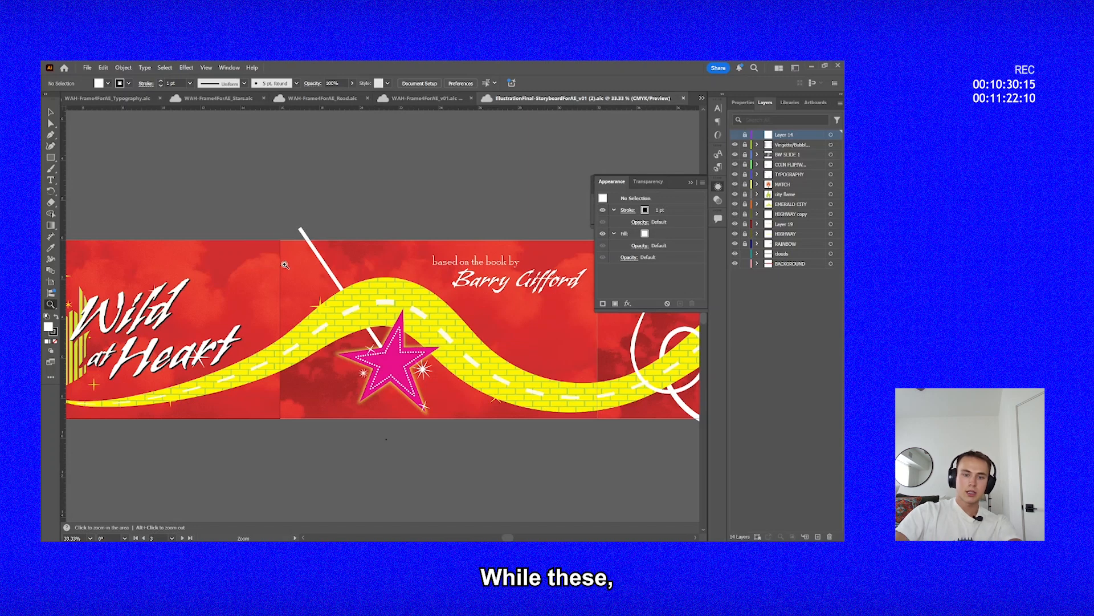
left_click_drag(515, 471, 196, 415)
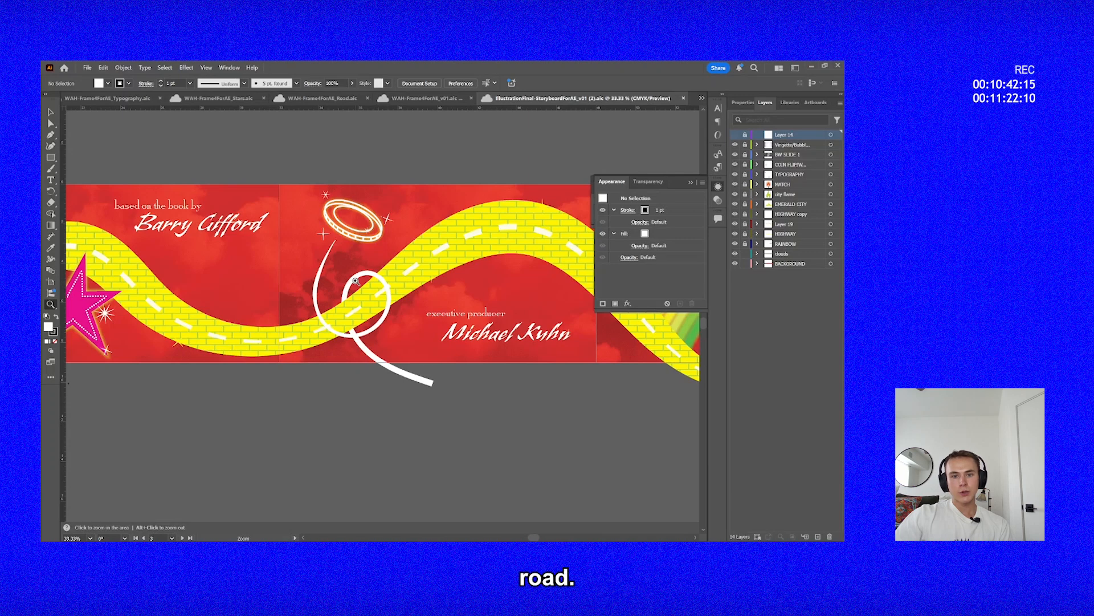
Examine the striped city flame and the witch silhouette at 150% in the storyboard's title frame.
scroll(355, 281, "left", 10)
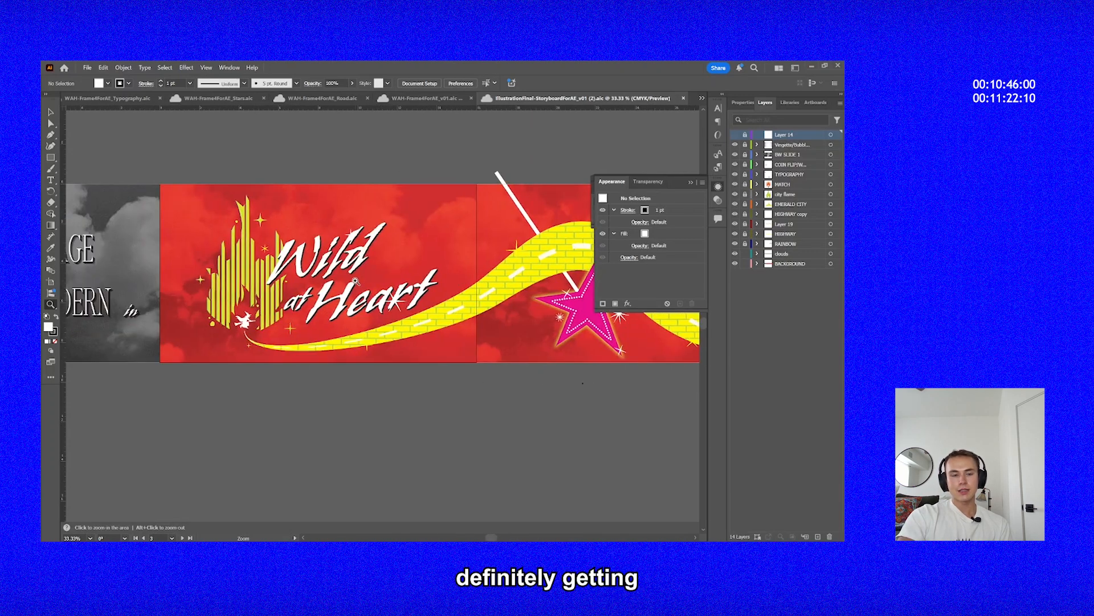
double_click(273, 305)
left_click(381, 278)
left_click(555, 359)
scroll(555, 359, "right", 3)
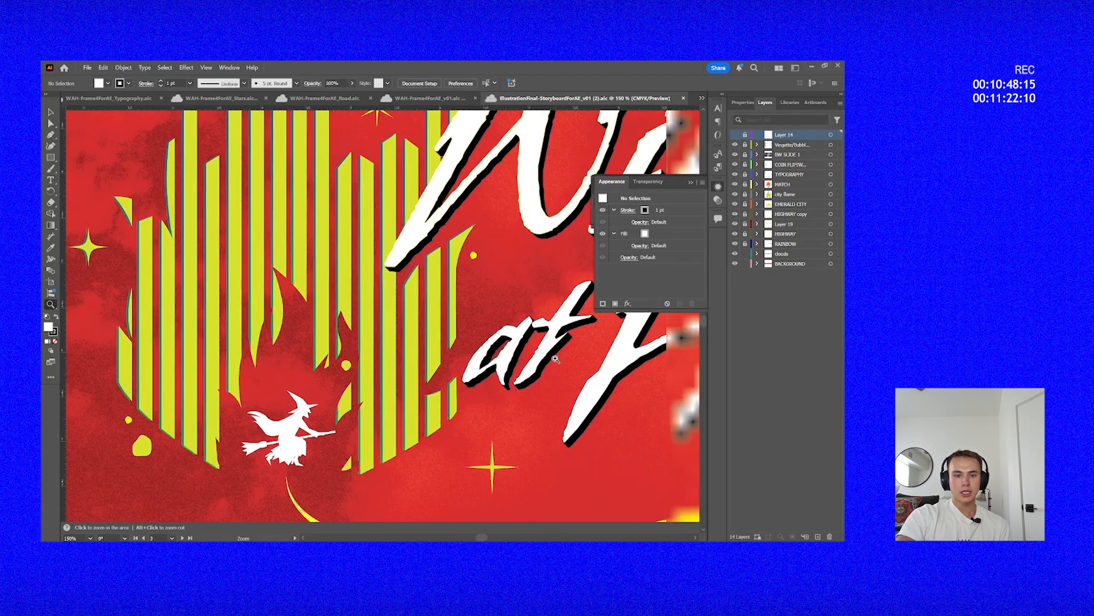
scroll(555, 359, "down", 2)
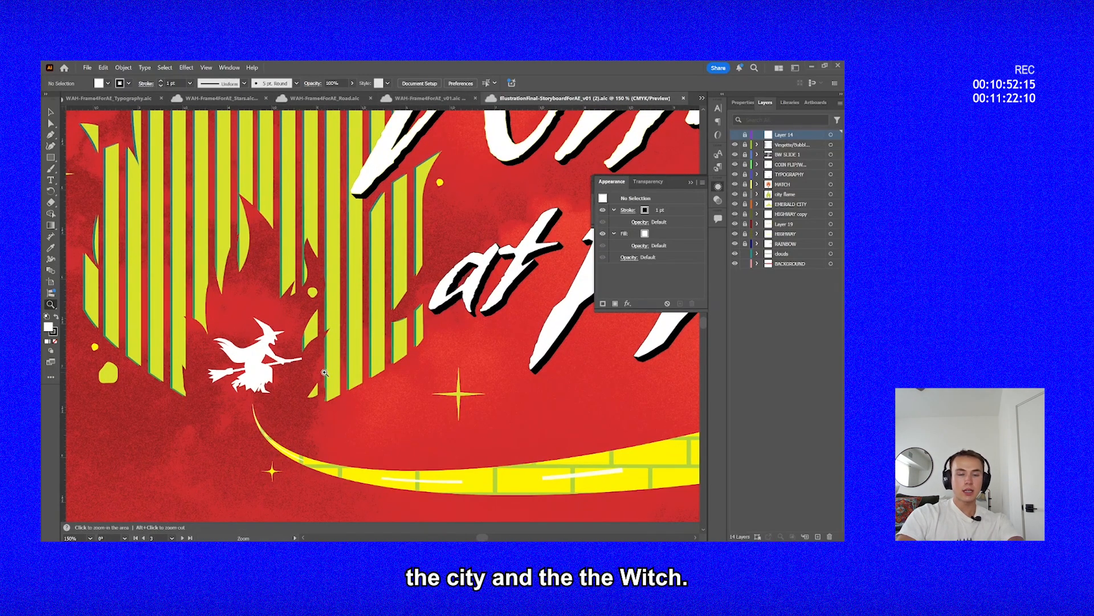
Review the storyboard's Wild at Heart title frame as a whole at 50%.
left_click(382, 364, "alt")
left_click(382, 363, "alt")
left_click(383, 360, "alt")
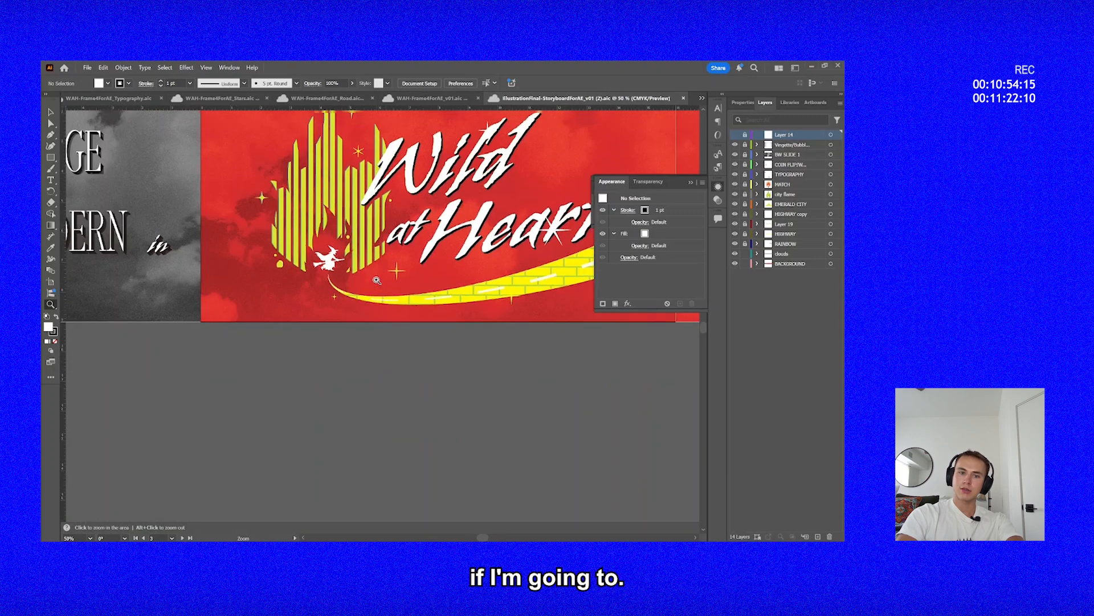
scroll(377, 280, "up", 2)
scroll(376, 280, "up", 3)
scroll(377, 280, "down", 1)
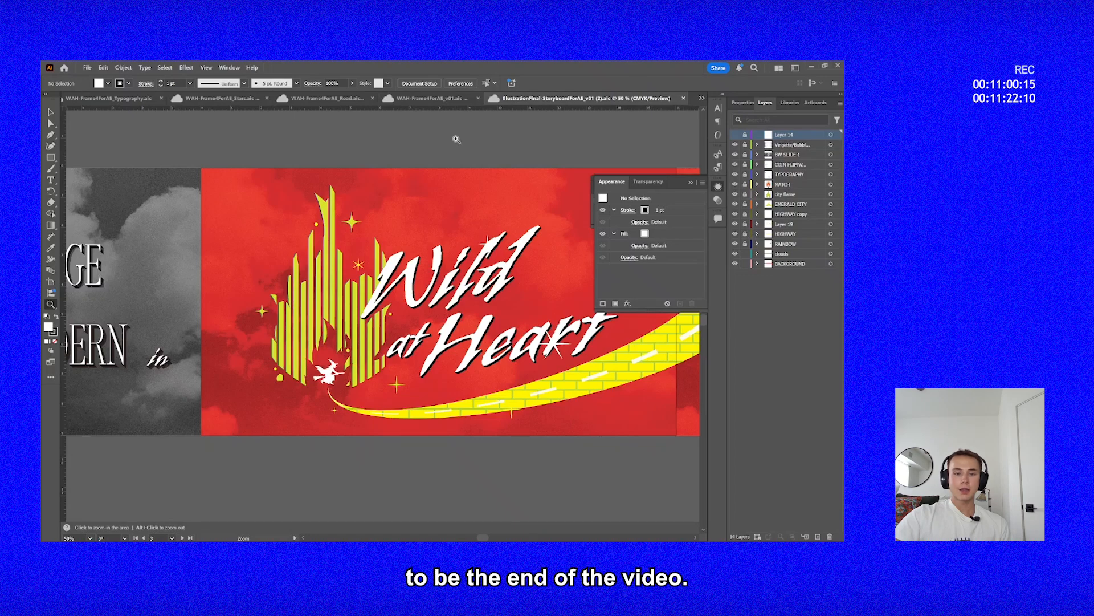
Return to WAH-Frame4ForAE_v01.aic and review the title frame together with its extended brick road at 25%.
left_click(432, 98)
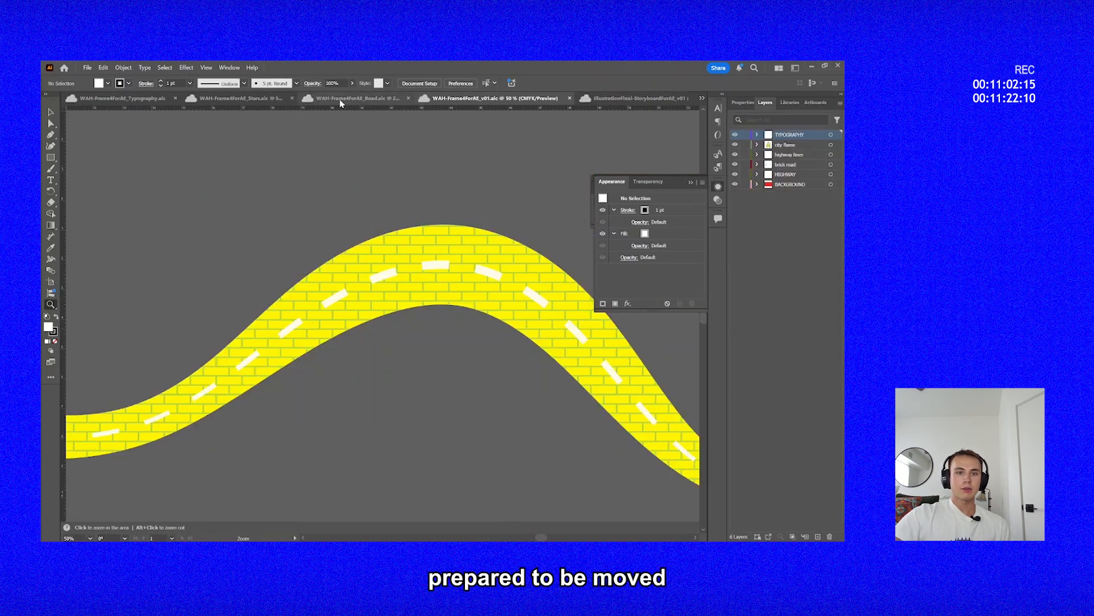
scroll(262, 459, "left", 10)
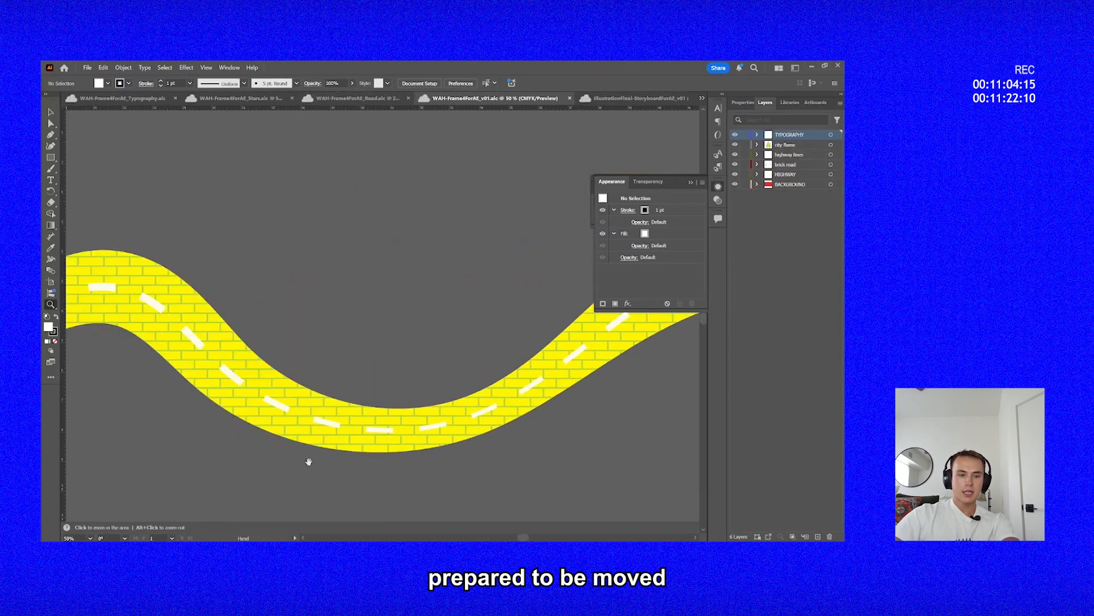
left_click(445, 416, "alt")
left_click(445, 416, "alt")
left_click_drag(341, 285, 460, 398)
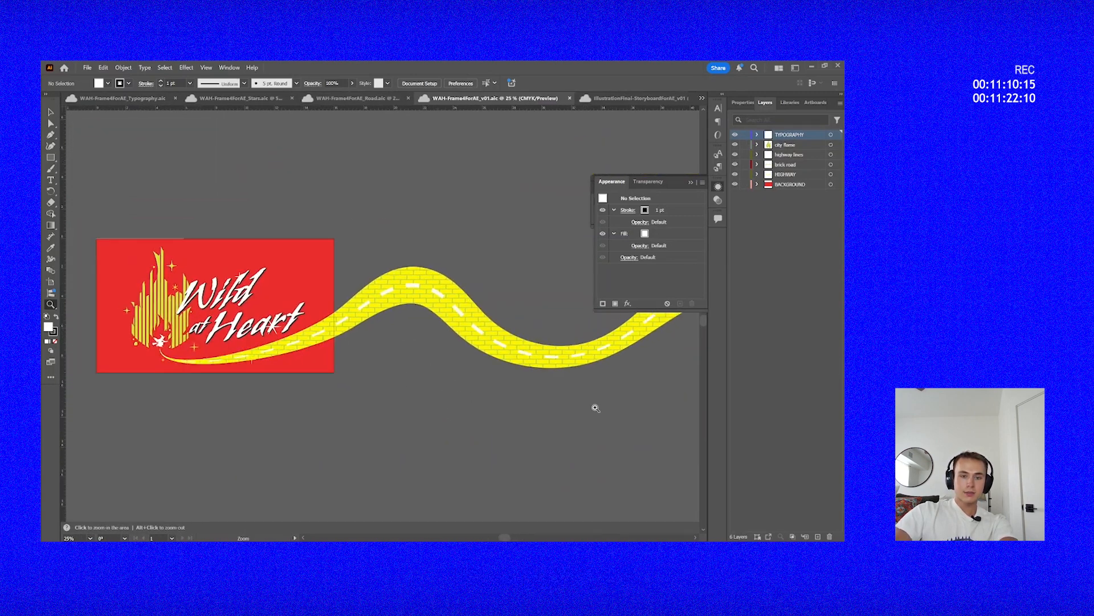
left_click_drag(594, 408, 452, 440)
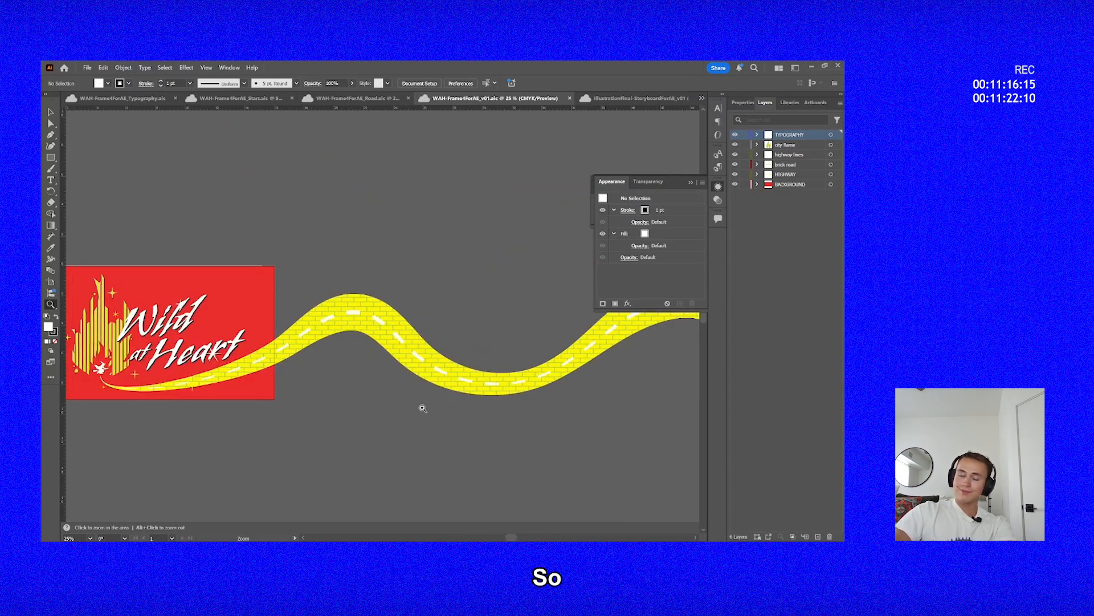
left_click_drag(403, 411, 533, 435)
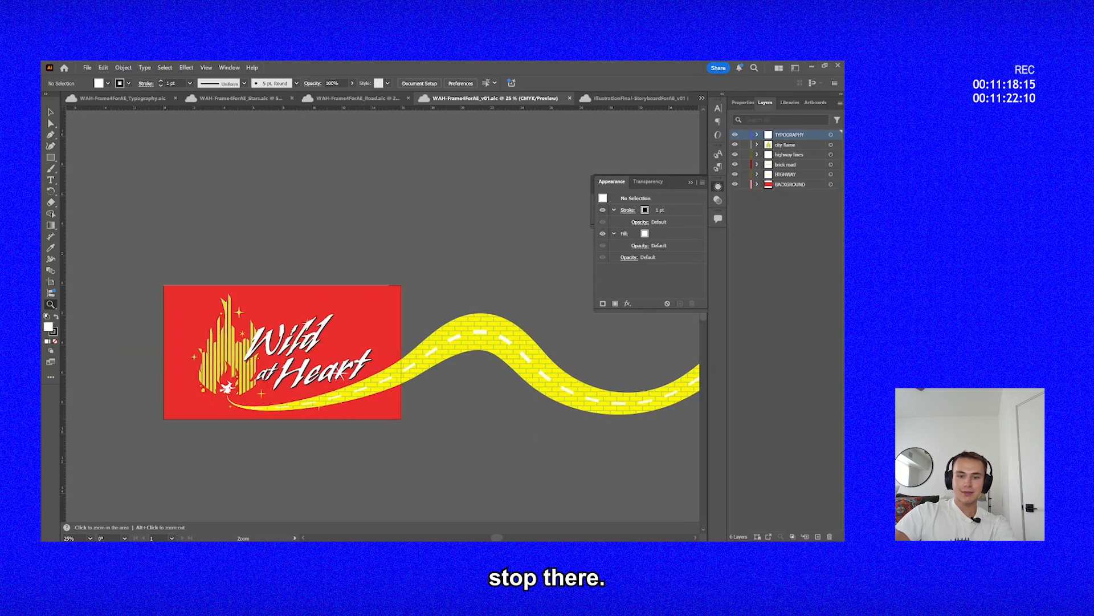
left_click(538, 551)
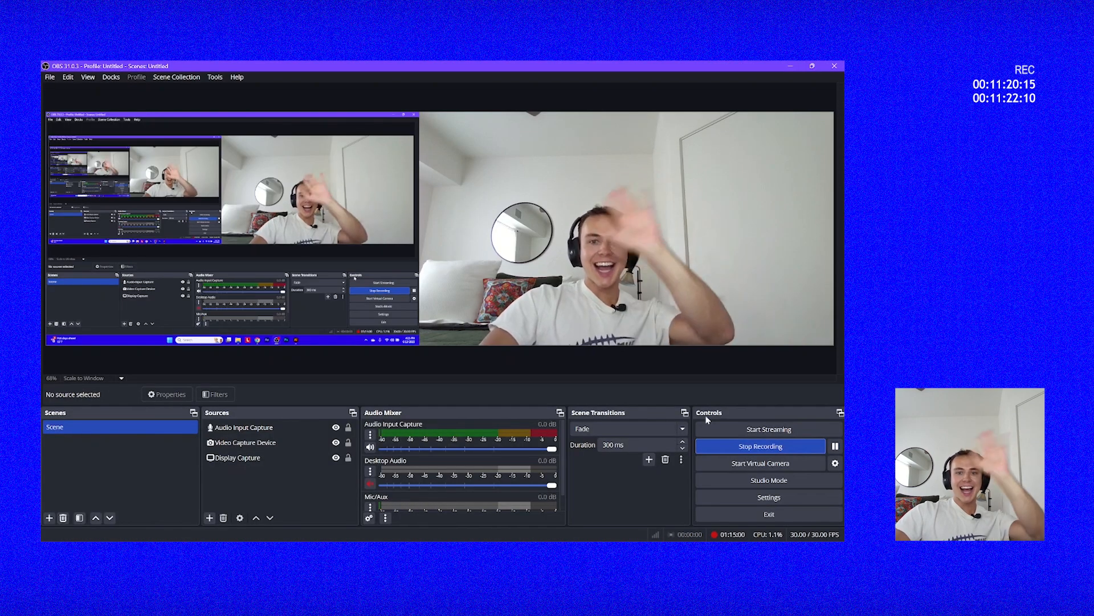